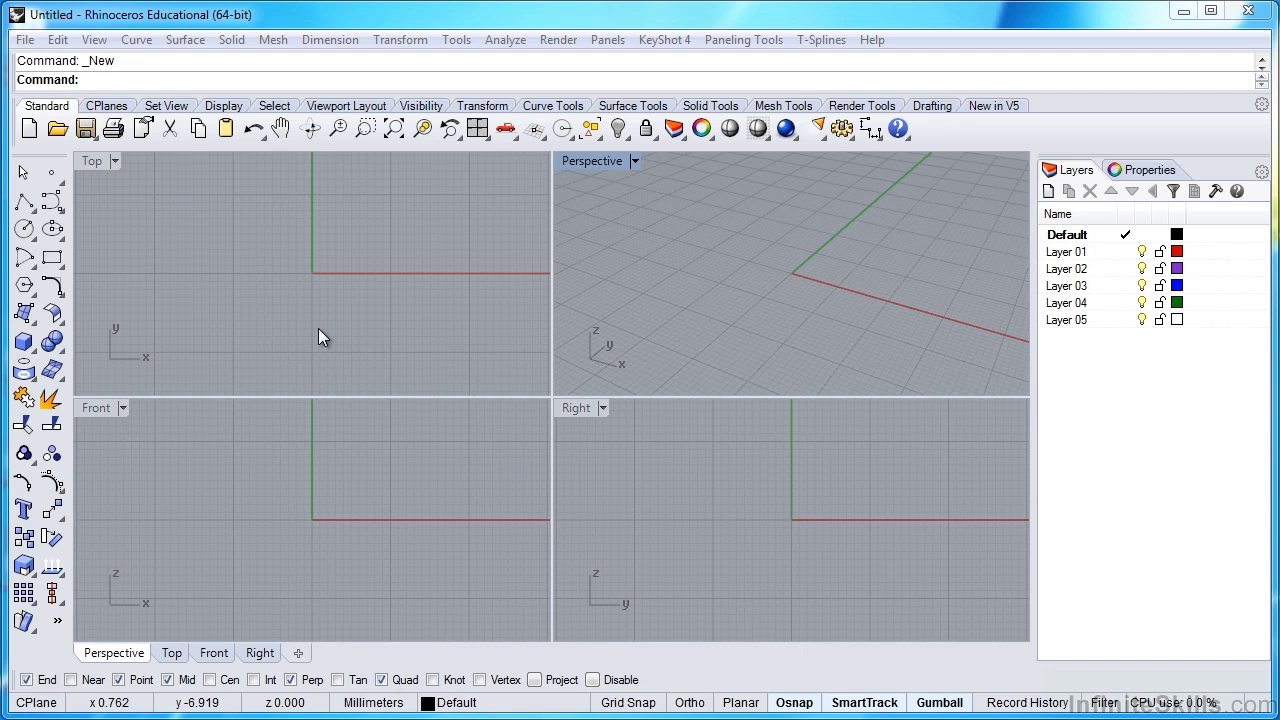
- Create a new model from the 'Small Objects - Millimeters.3dm' template
left_click(25, 133)
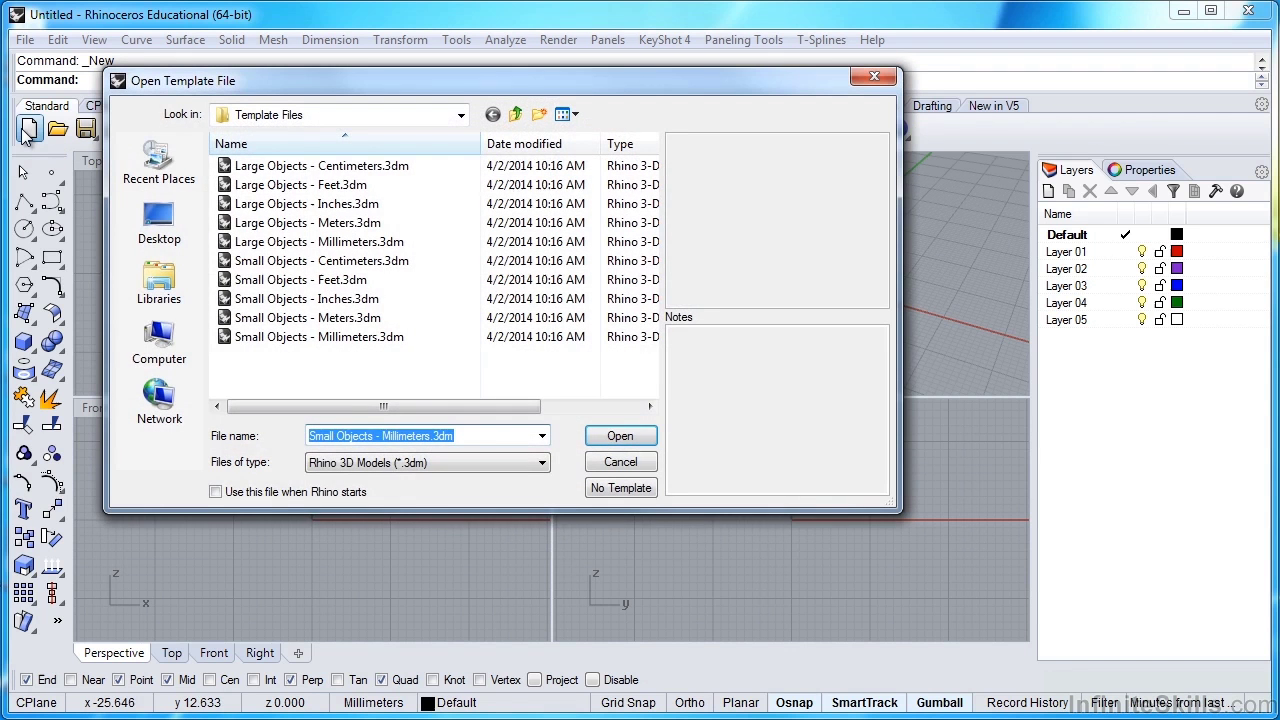
left_click(273, 340)
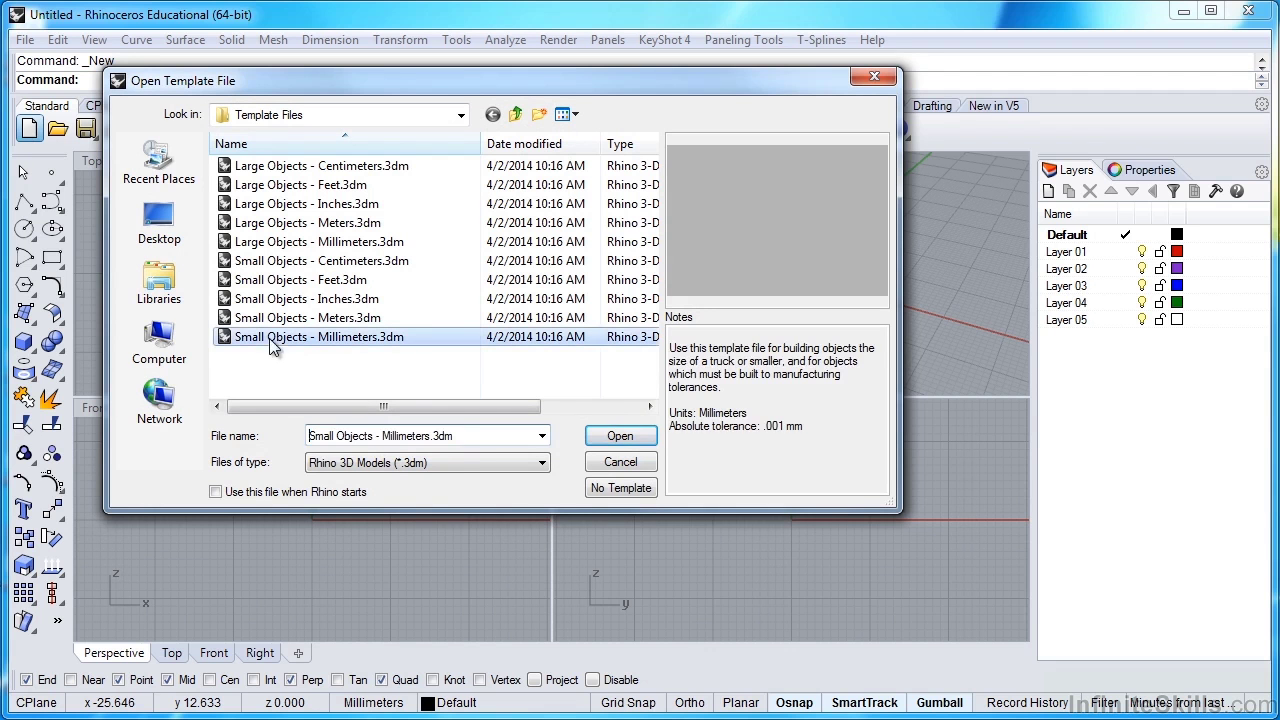
left_click(614, 440)
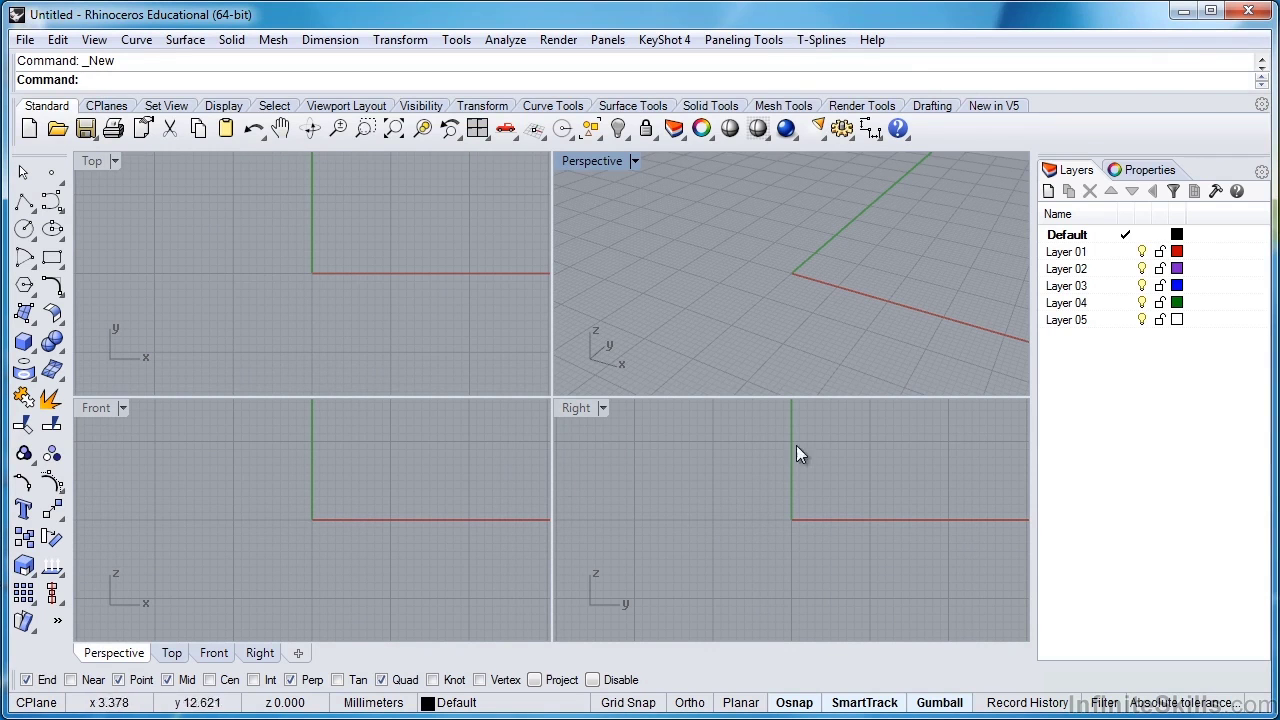
- Maximize the Front viewport and re-centre it around the origin with the Home key
double_click(90, 411)
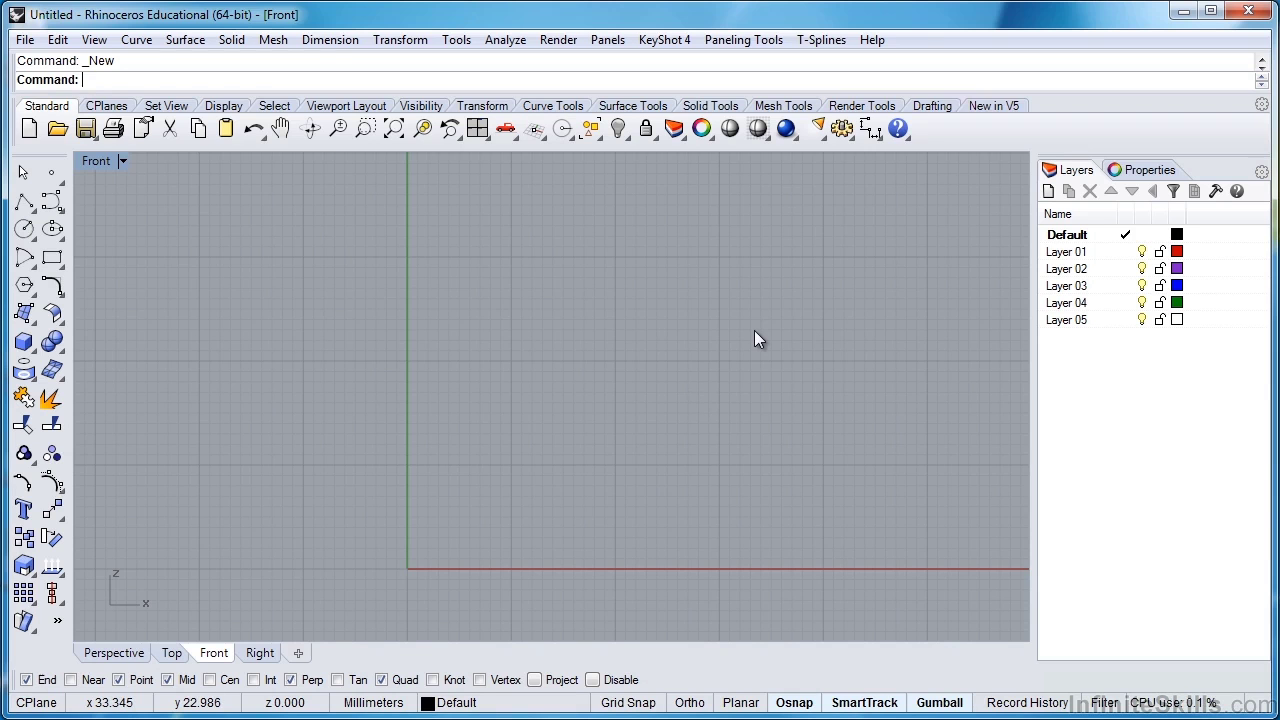
key("Home")
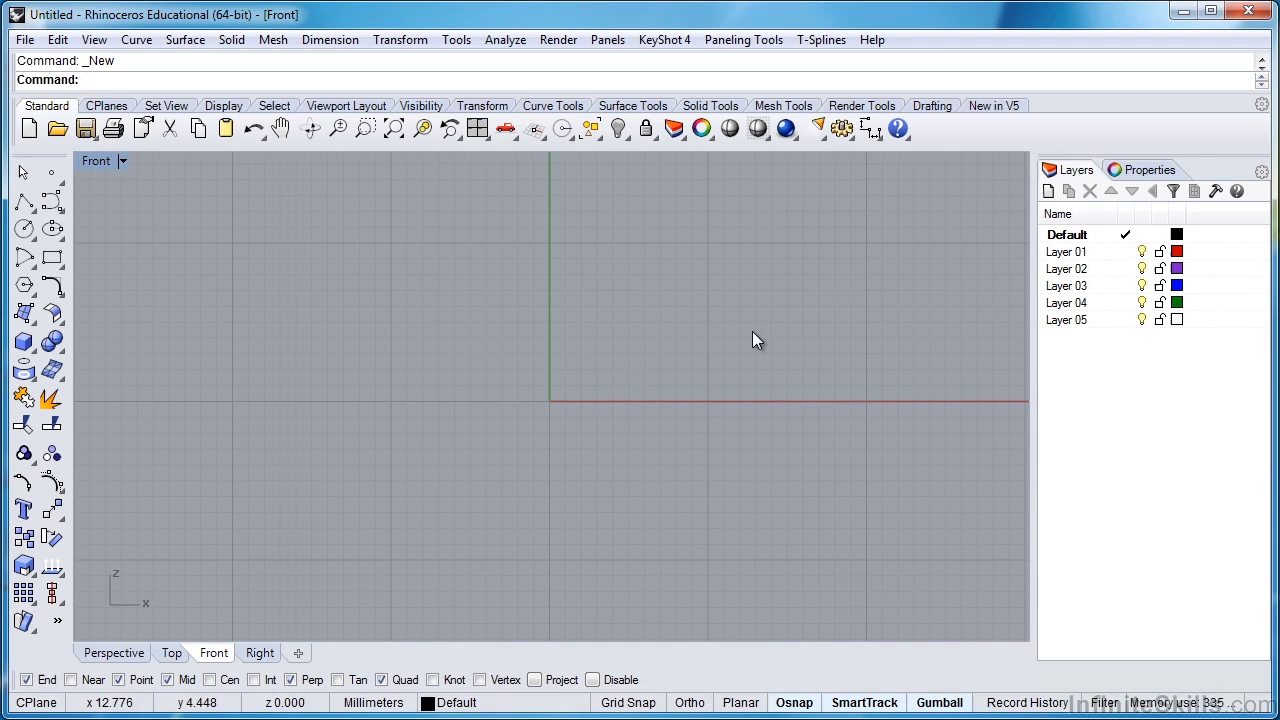
- Start a Picture frame using the 'Walkie-talkie Sketch RGB Start .jpg' image in the Front view
left_click(491, 139)
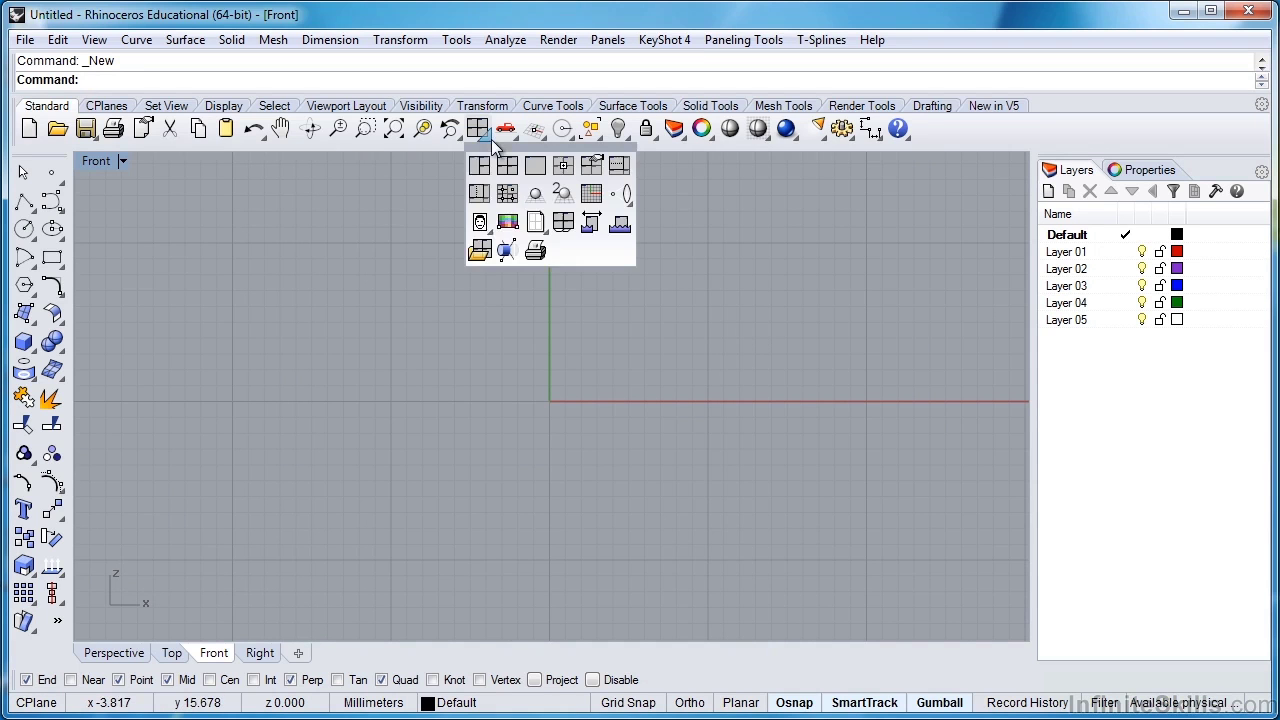
left_click(509, 224)
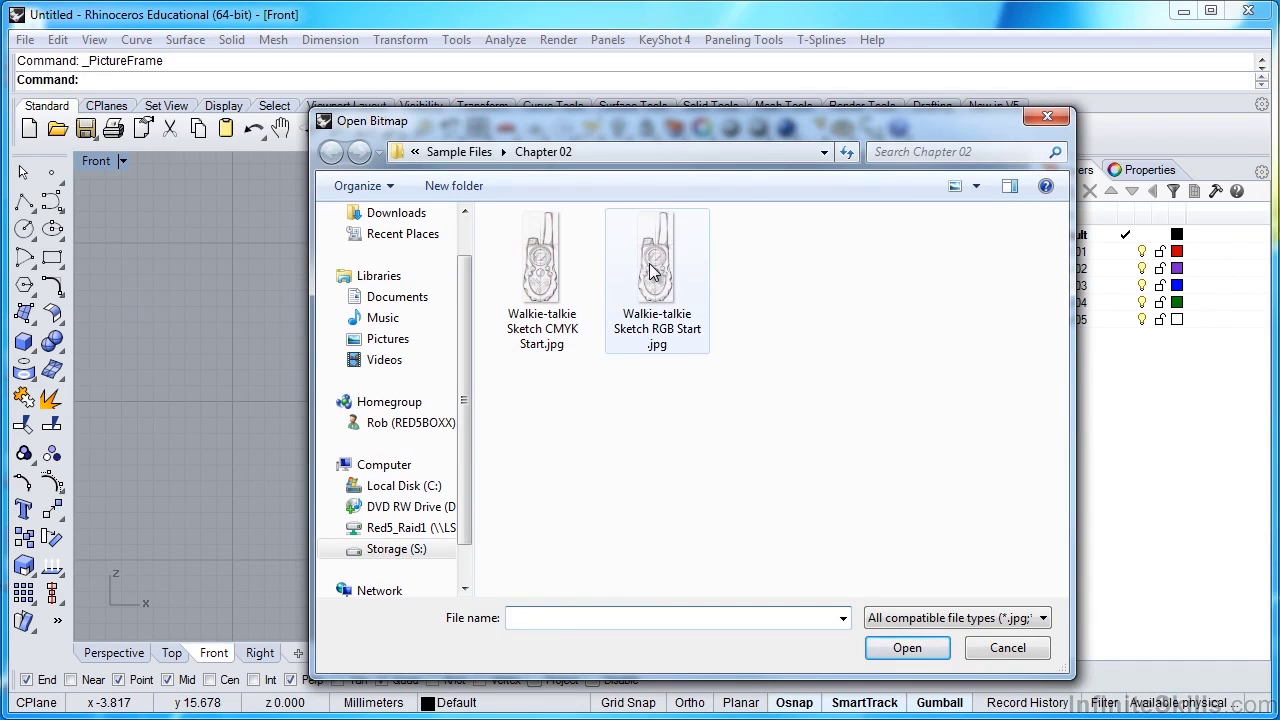
left_click(660, 340)
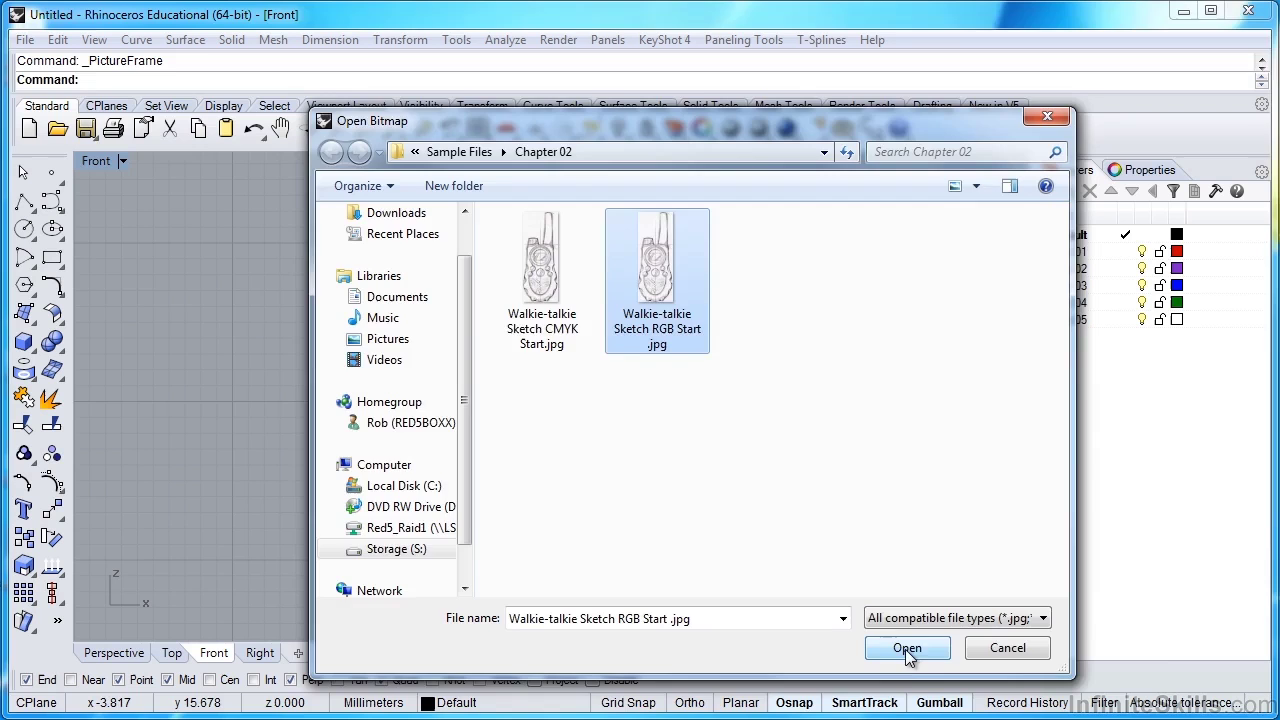
left_click(907, 649)
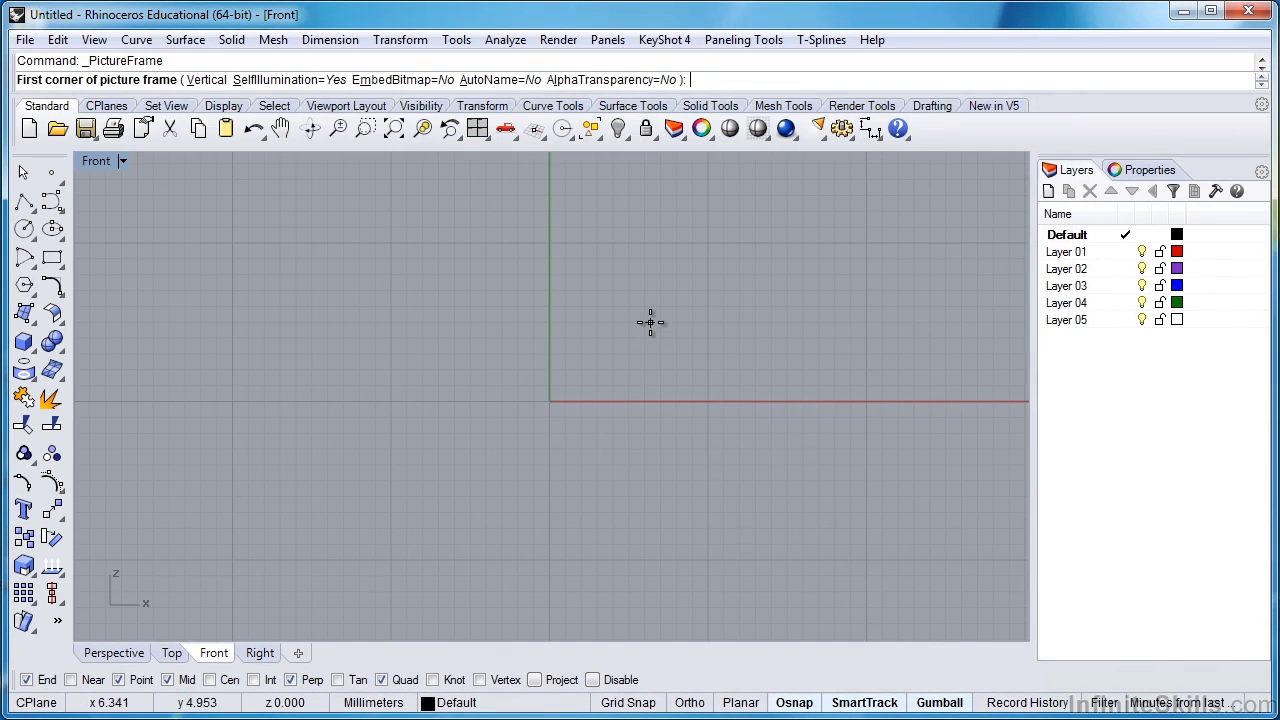
right_click_drag(666, 291, 471, 451)
mouse_move(410, 493)
right_mouse_down()
mouse_move(463, 456)
mouse_move(429, 500)
right_mouse_up()
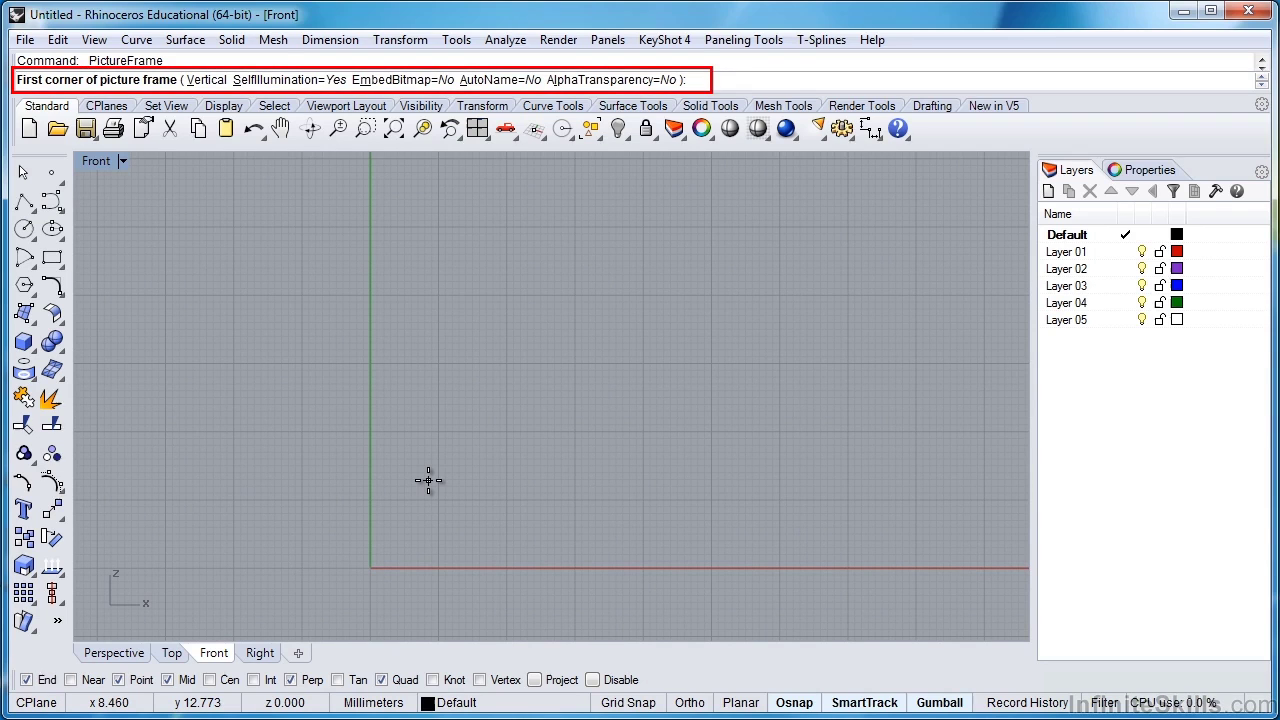
- Place the sketch frame with its first corner at 0 and an Ortho-constrained horizontal length
type("0")
key("Return")
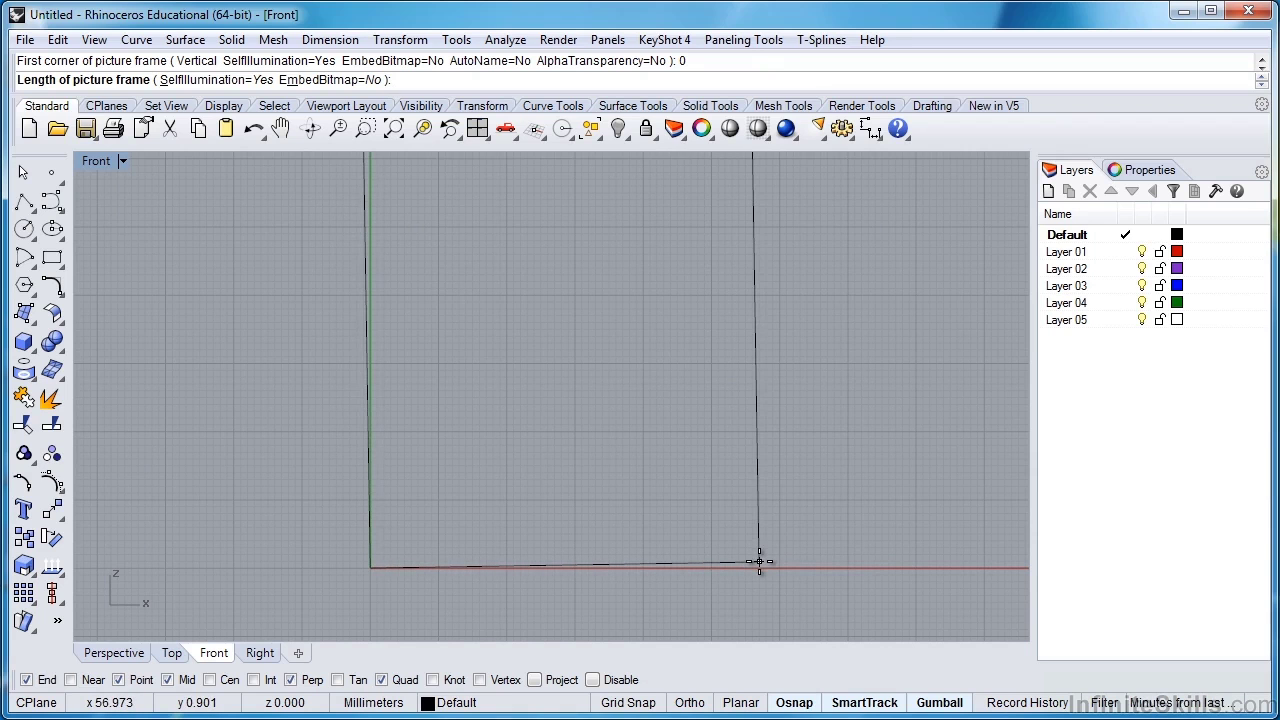
key("F8")
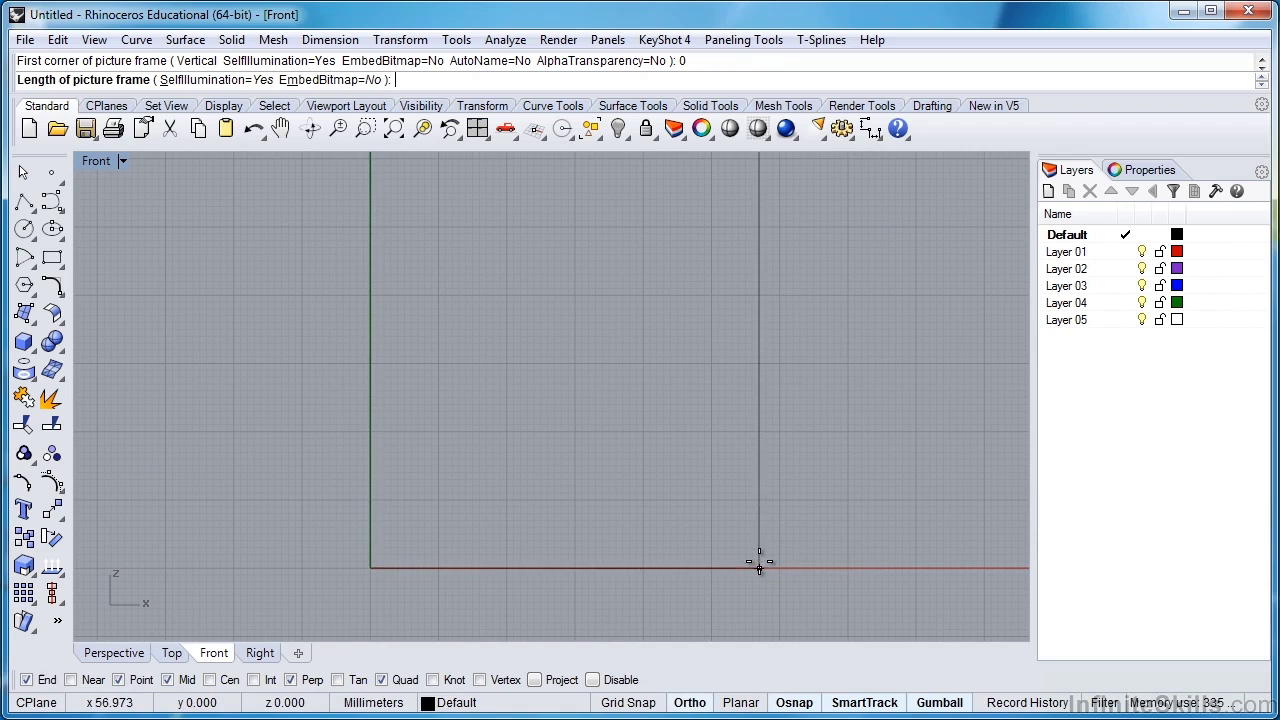
left_click(519, 514)
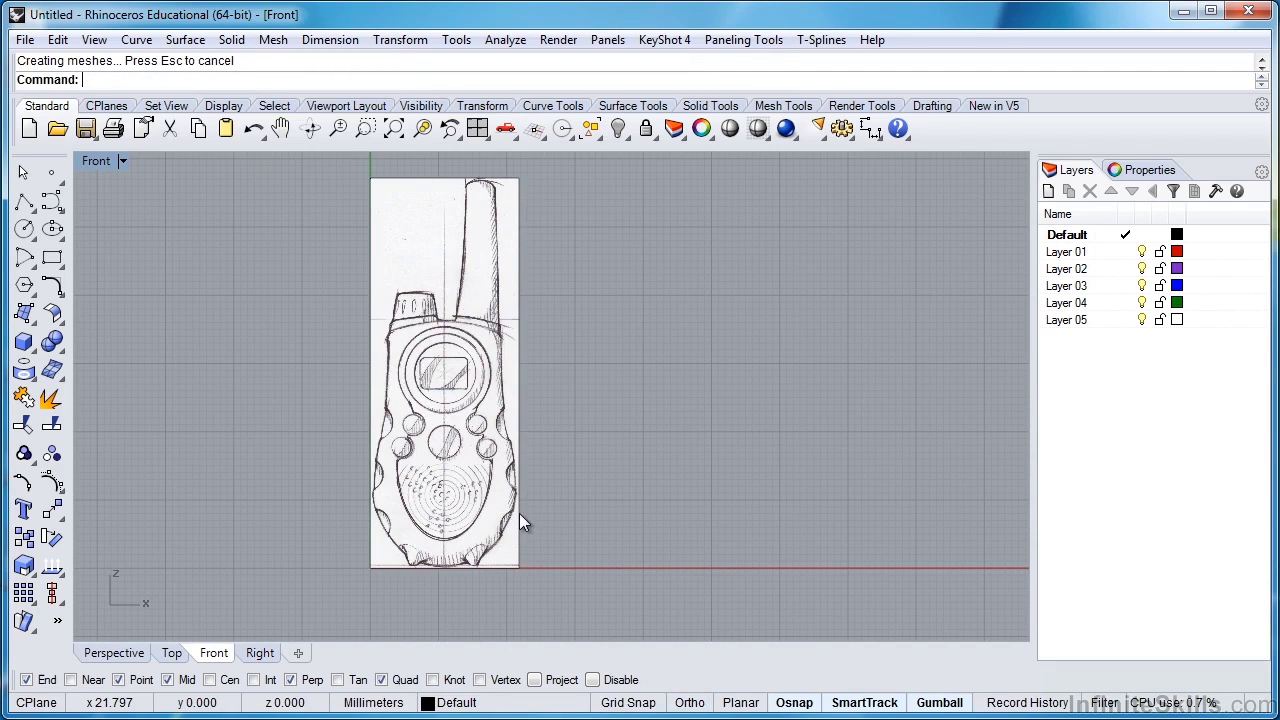
- Pan and zoom the Front view to close in on the sketch's base
right_click_drag(565, 510, 720, 497)
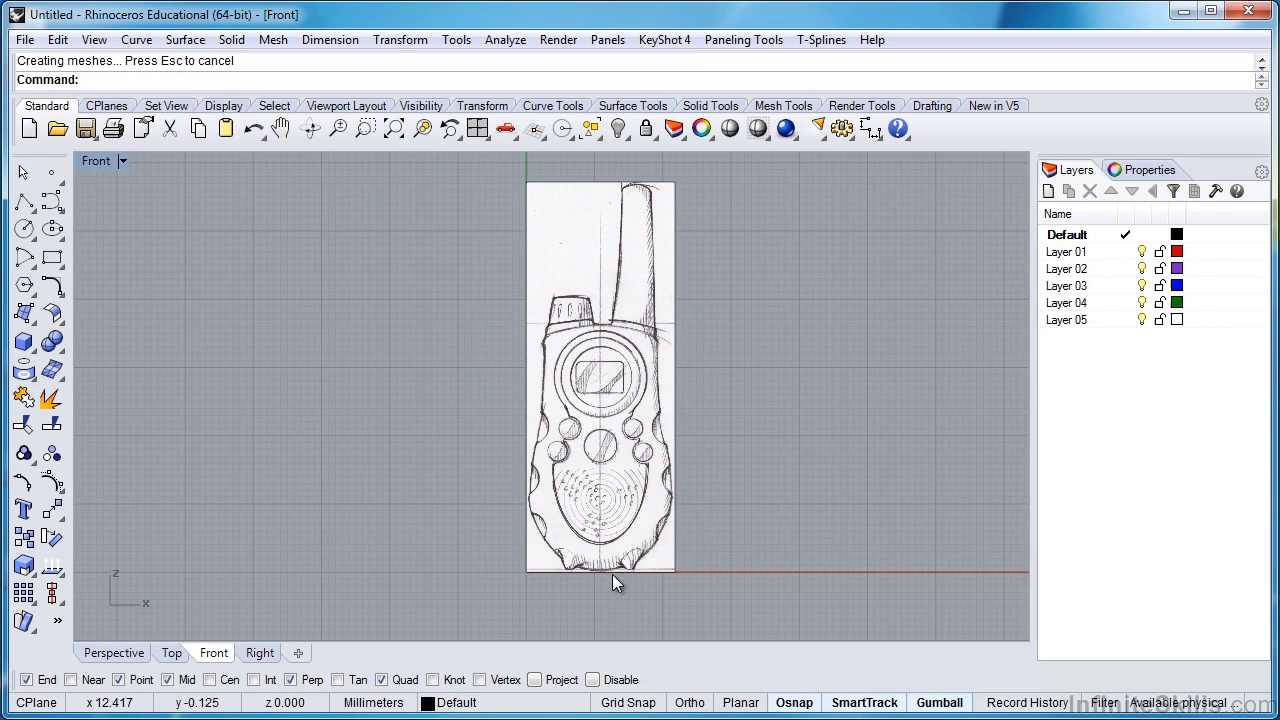
scroll(593, 582, "up", 8)
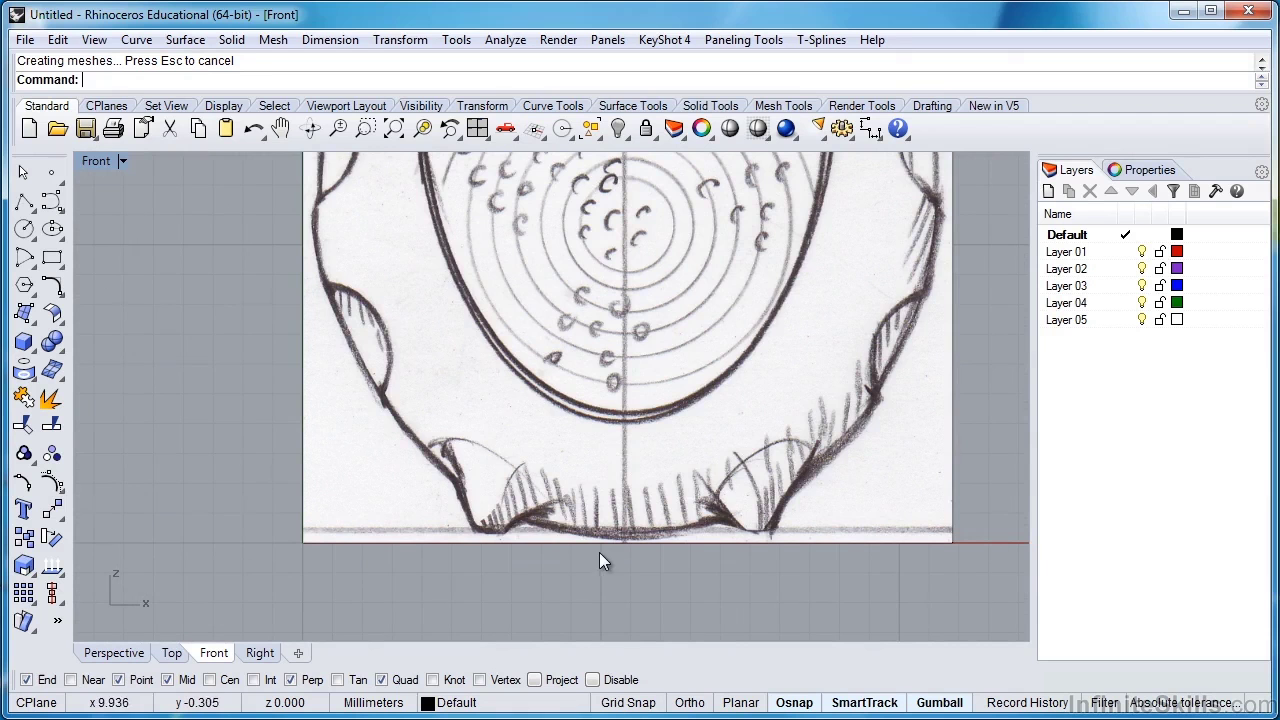
scroll(605, 557, "down", 8)
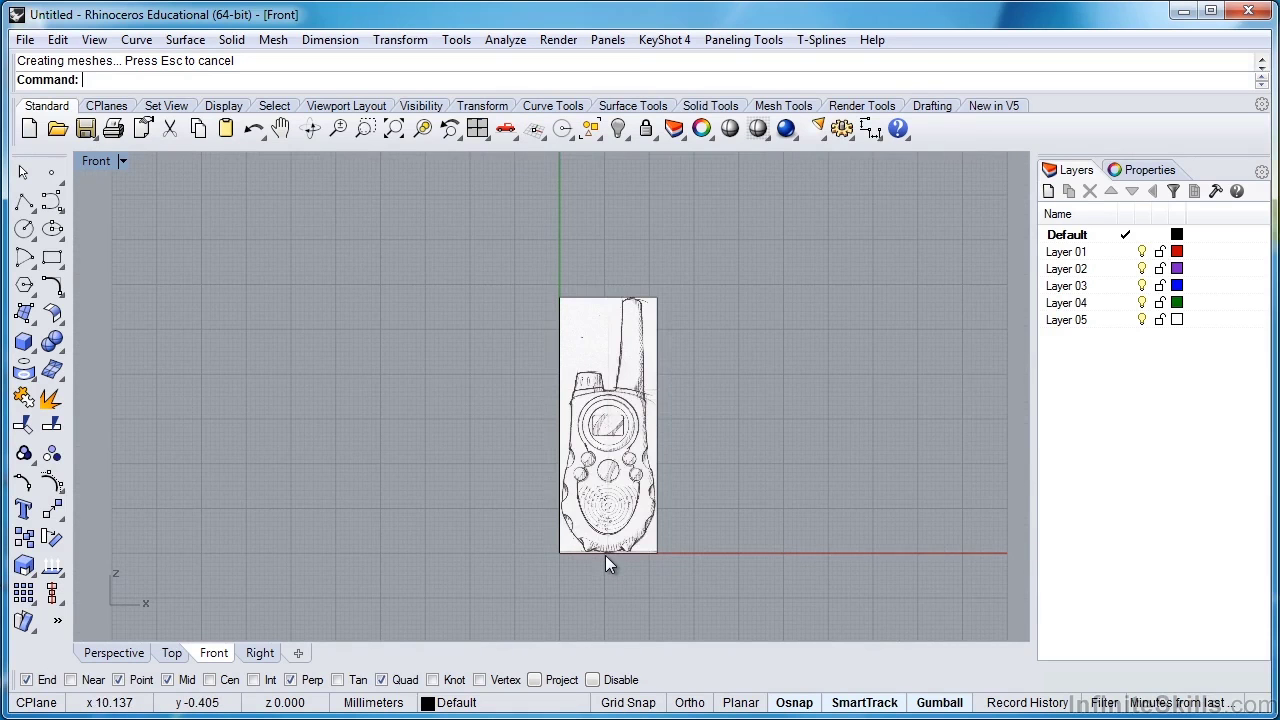
scroll(600, 515, "up", 3)
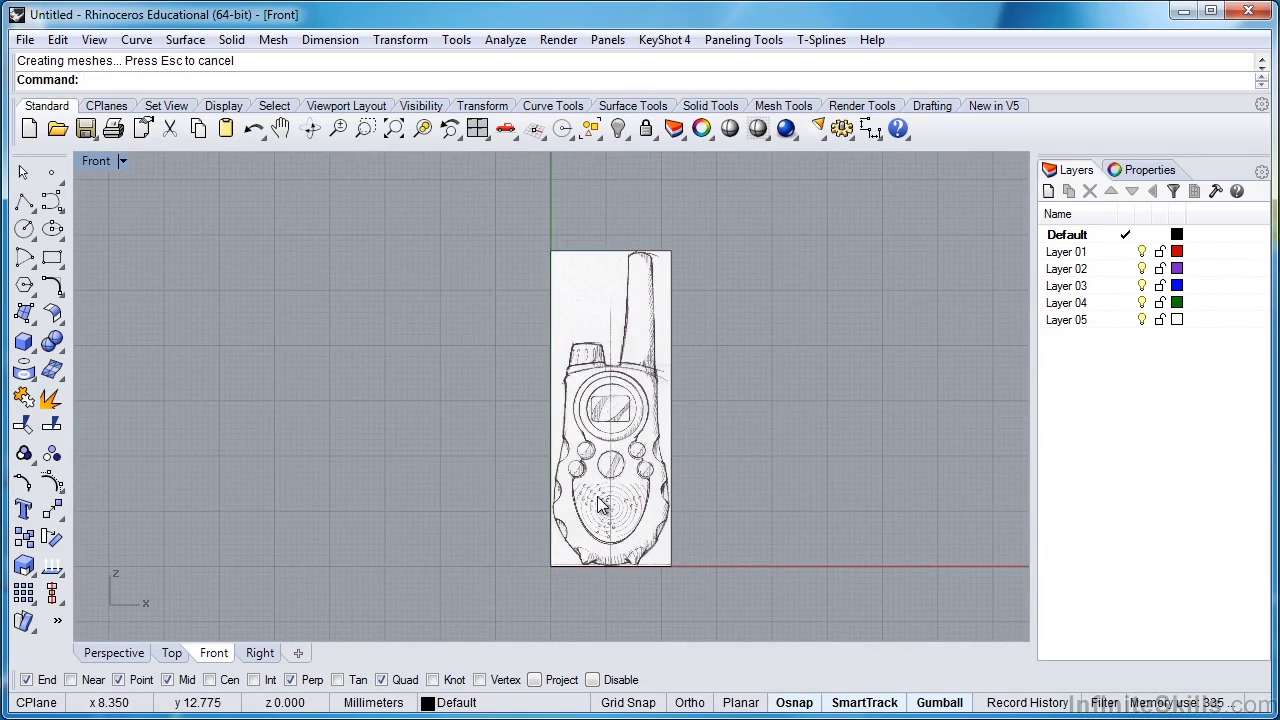
scroll(635, 599, "up", 10)
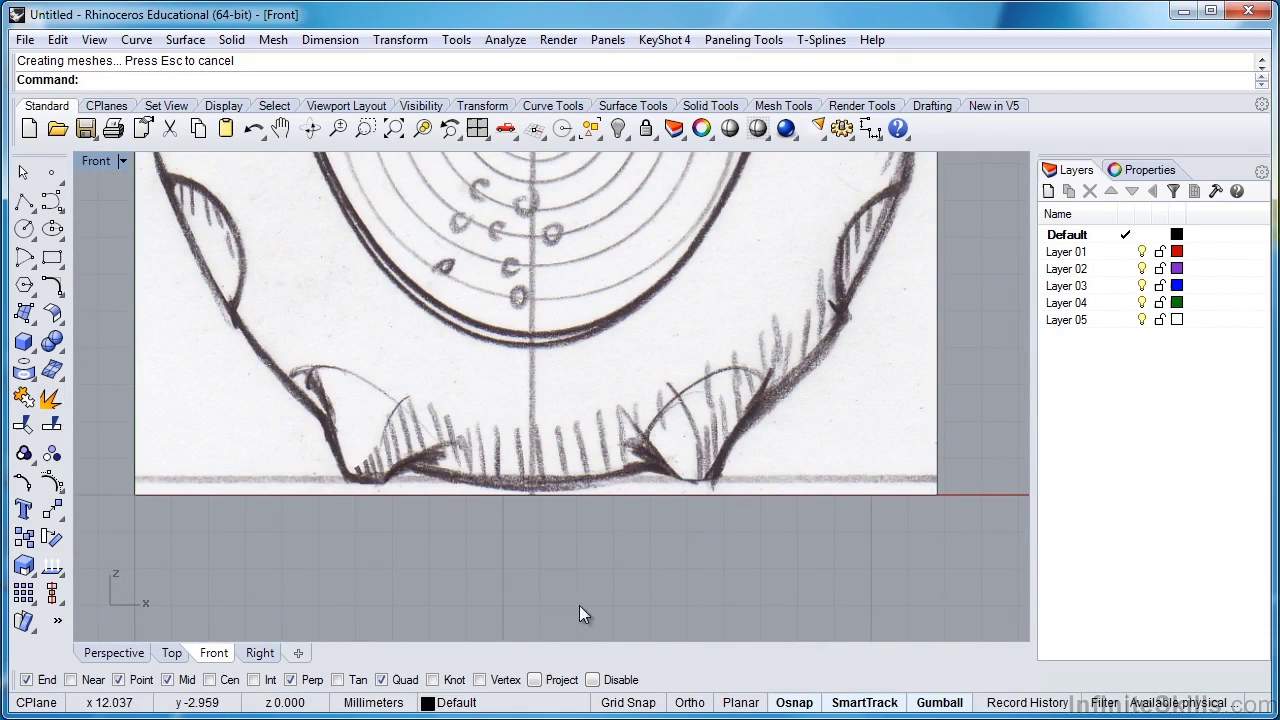
- Draw a horizontal Ortho polyline along the bottom of the walkie-talkie sketch
left_click(24, 201)
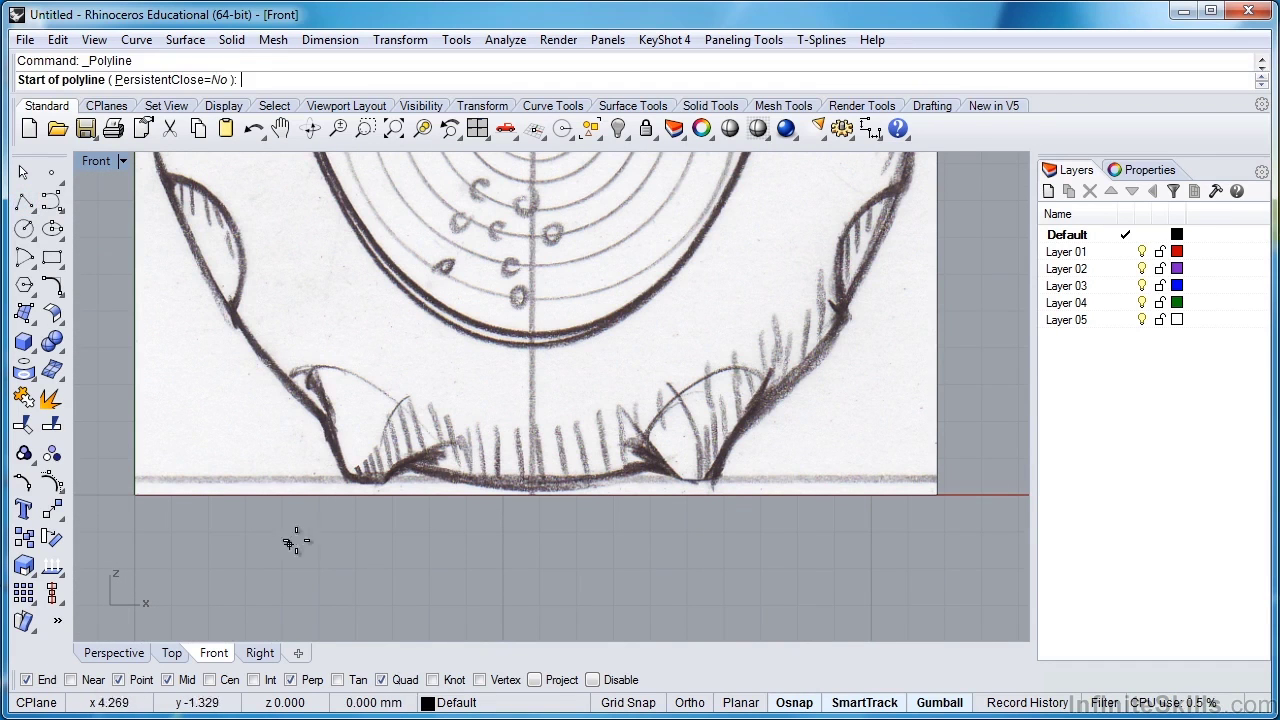
left_click(319, 481)
scroll(319, 481, "down", 6)
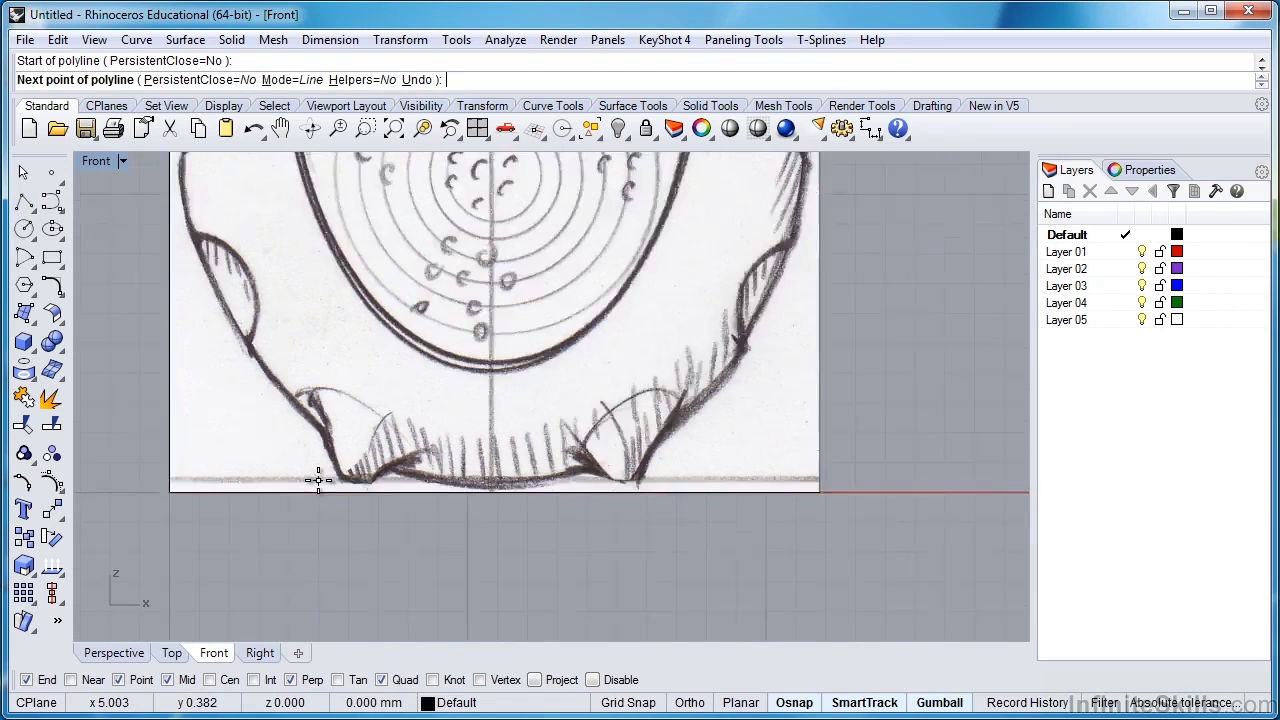
scroll(775, 477, "up", 6)
key("F8")
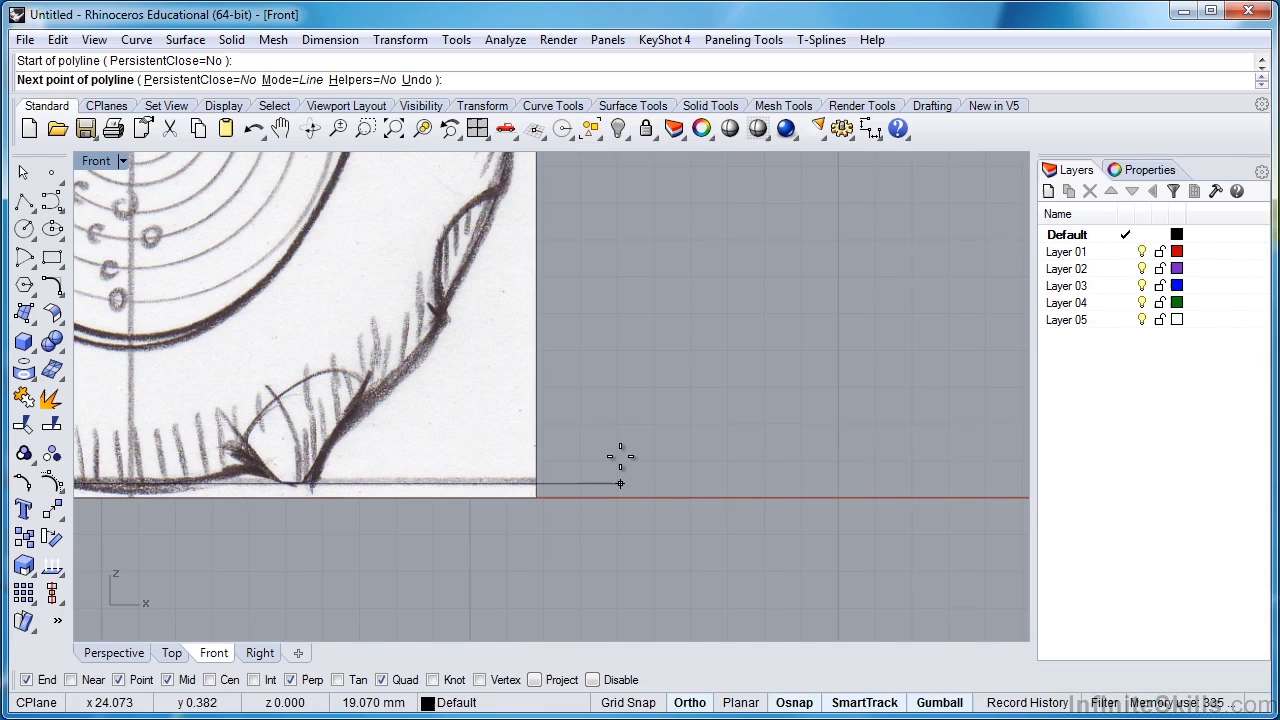
left_click(714, 445)
key("Return")
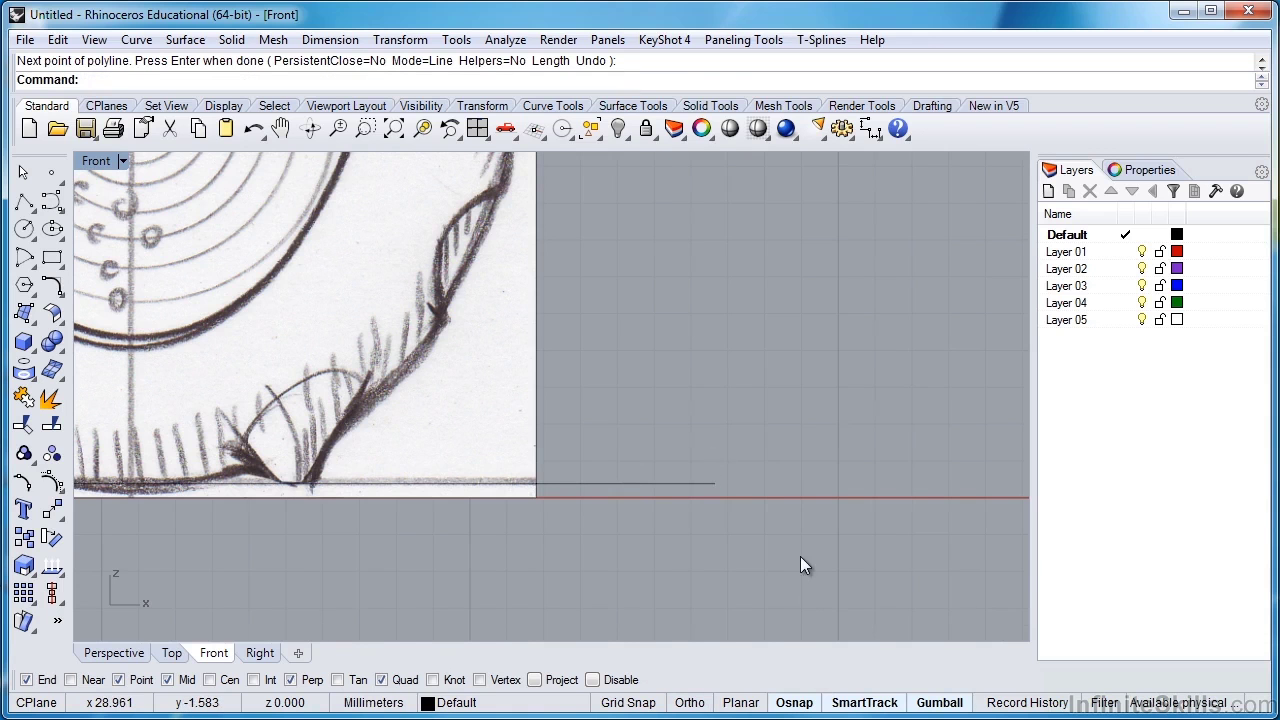
- Draw a second horizontal polyline across the top of the antenna
scroll(800, 556, "down", 5)
right_click_drag(800, 543, 779, 563)
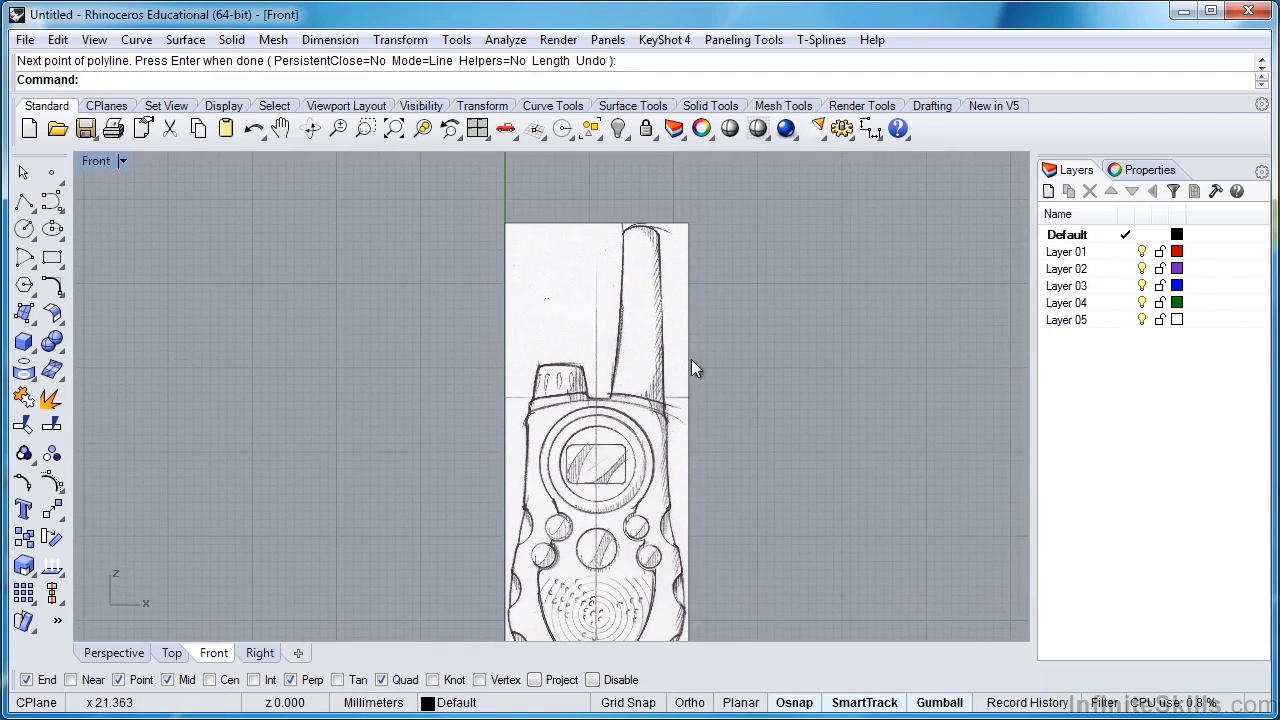
scroll(651, 237, "up", 8)
right_click_drag(642, 233, 591, 321)
scroll(591, 321, "up", 4)
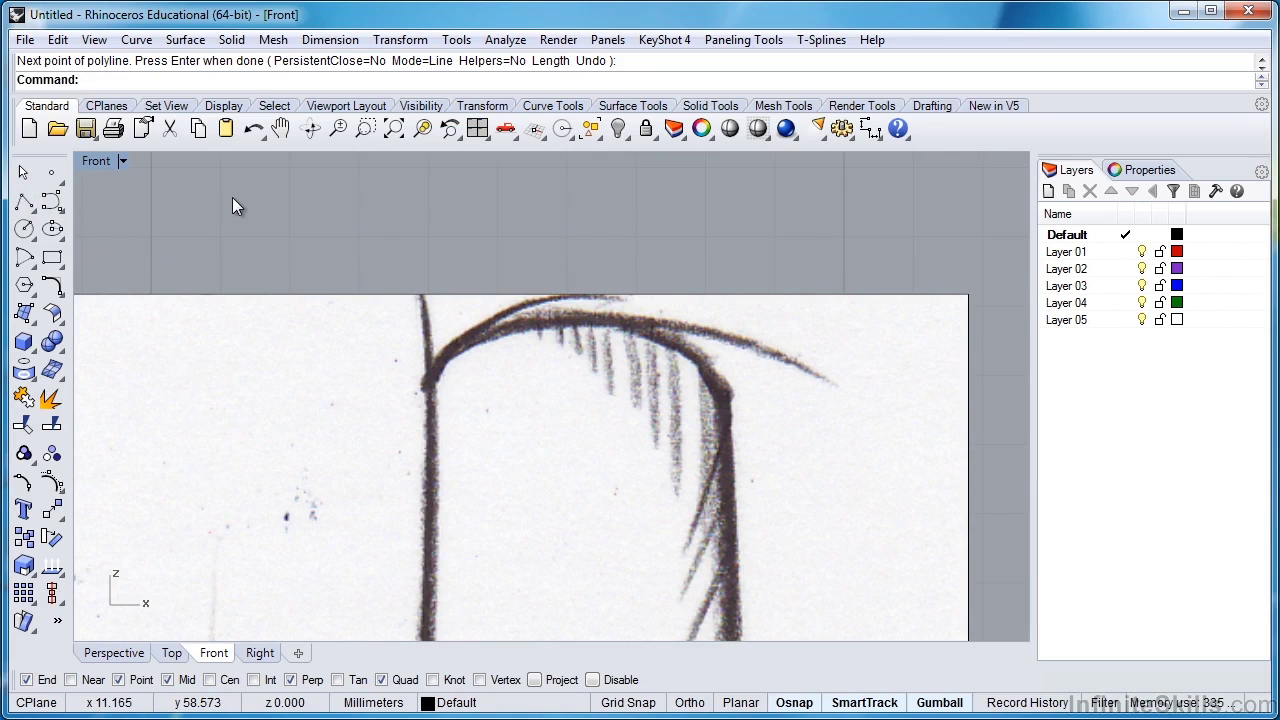
key("Return")
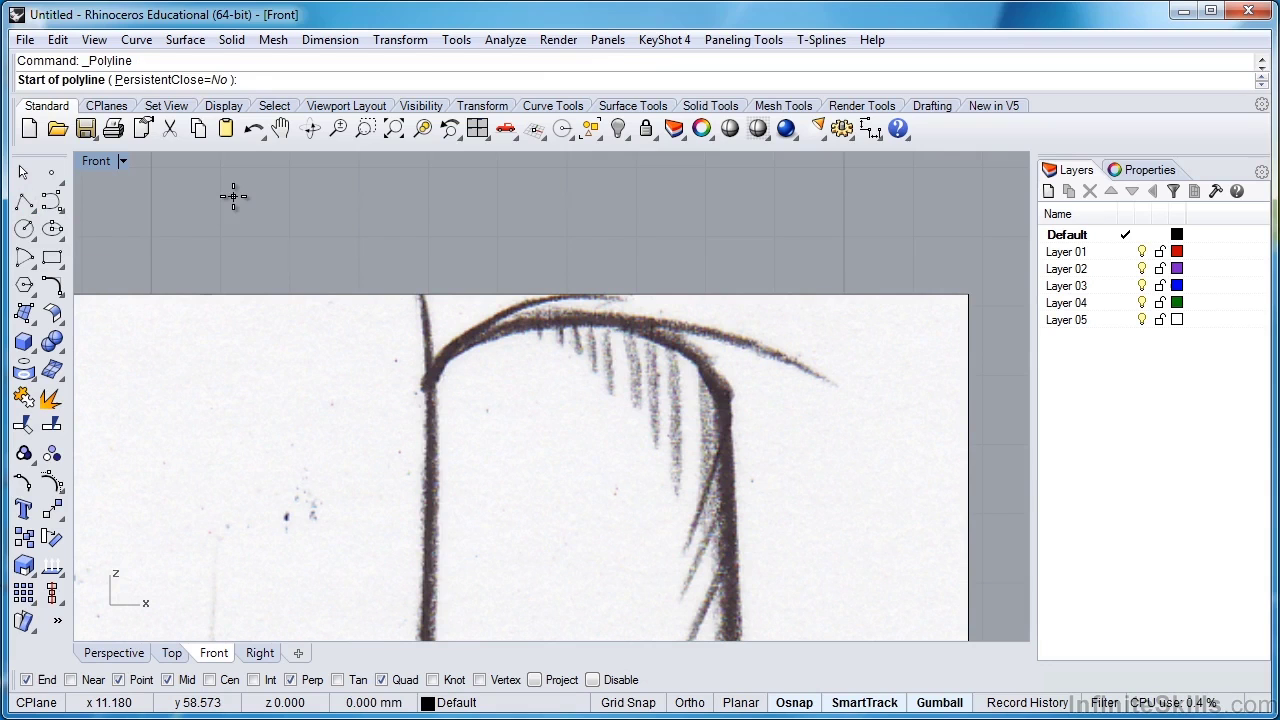
left_click(582, 318)
scroll(582, 318, "down", 5)
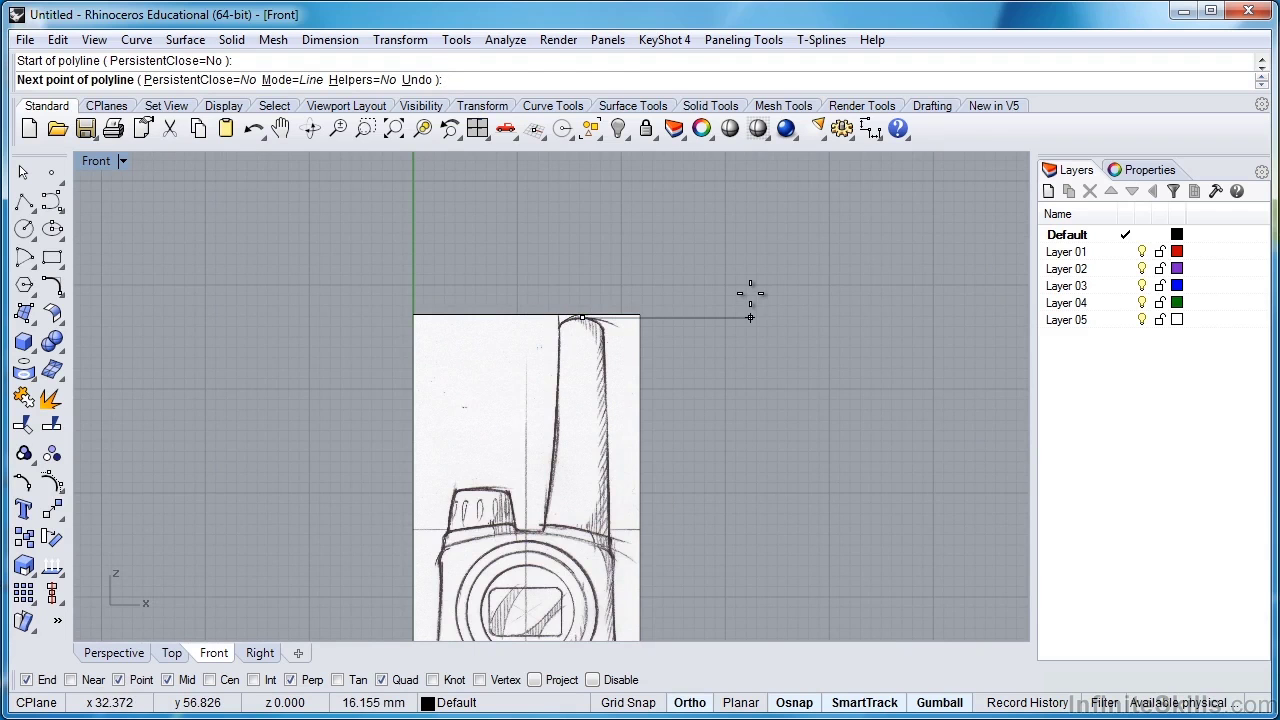
left_click(750, 294, "shift")
key("Return")
scroll(743, 297, "down", 5)
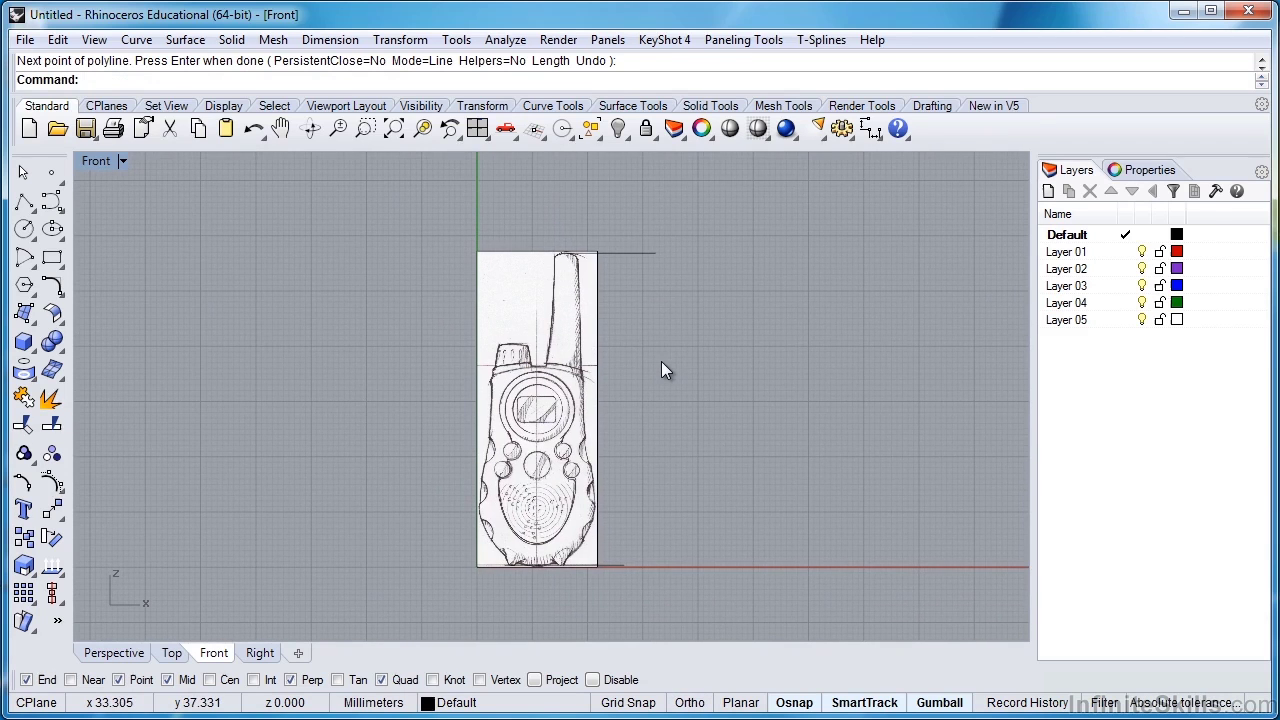
right_click_drag(694, 356, 624, 362)
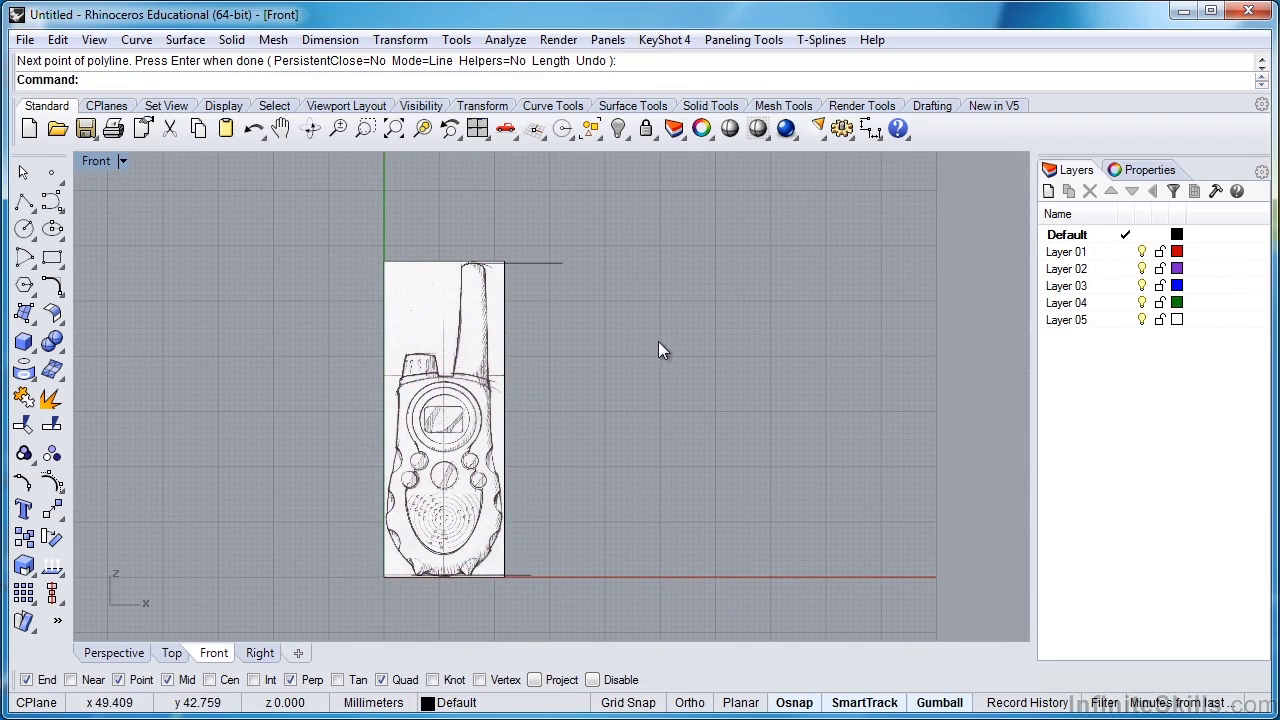
- Add a vertical linear dimension from the ground line end to the top line end, reading 56.44
left_click(868, 134)
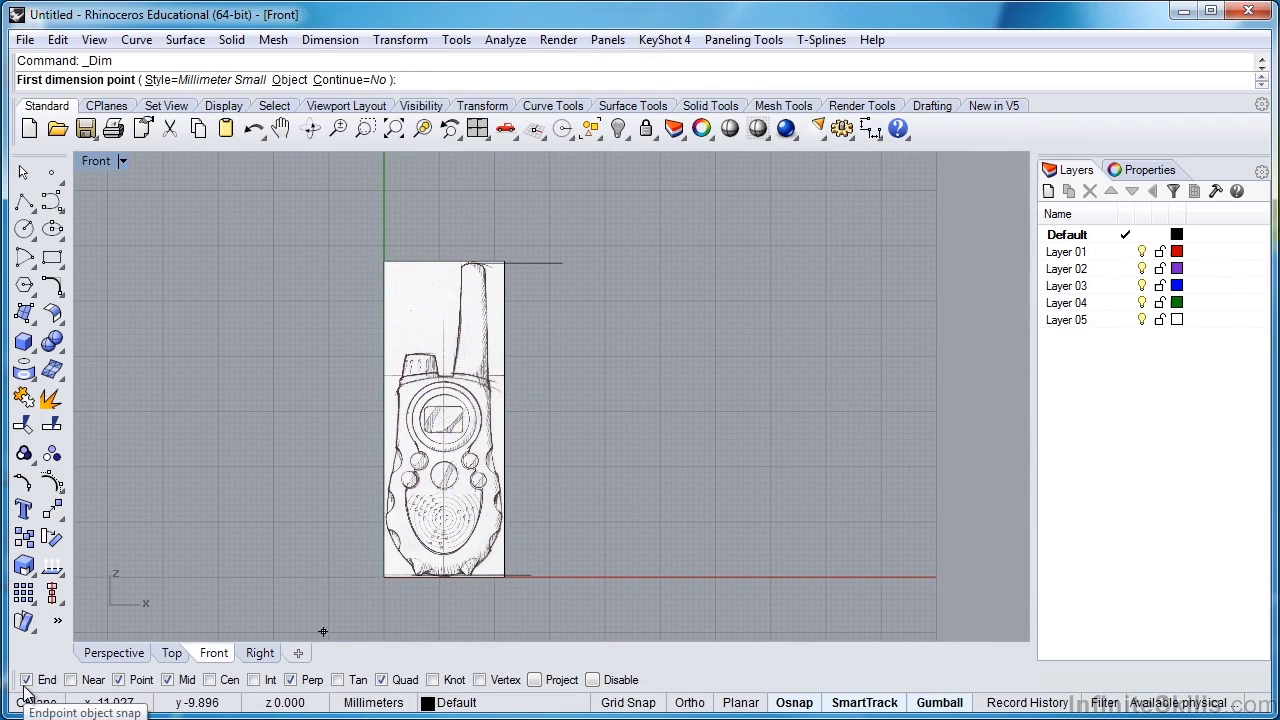
left_click(540, 572)
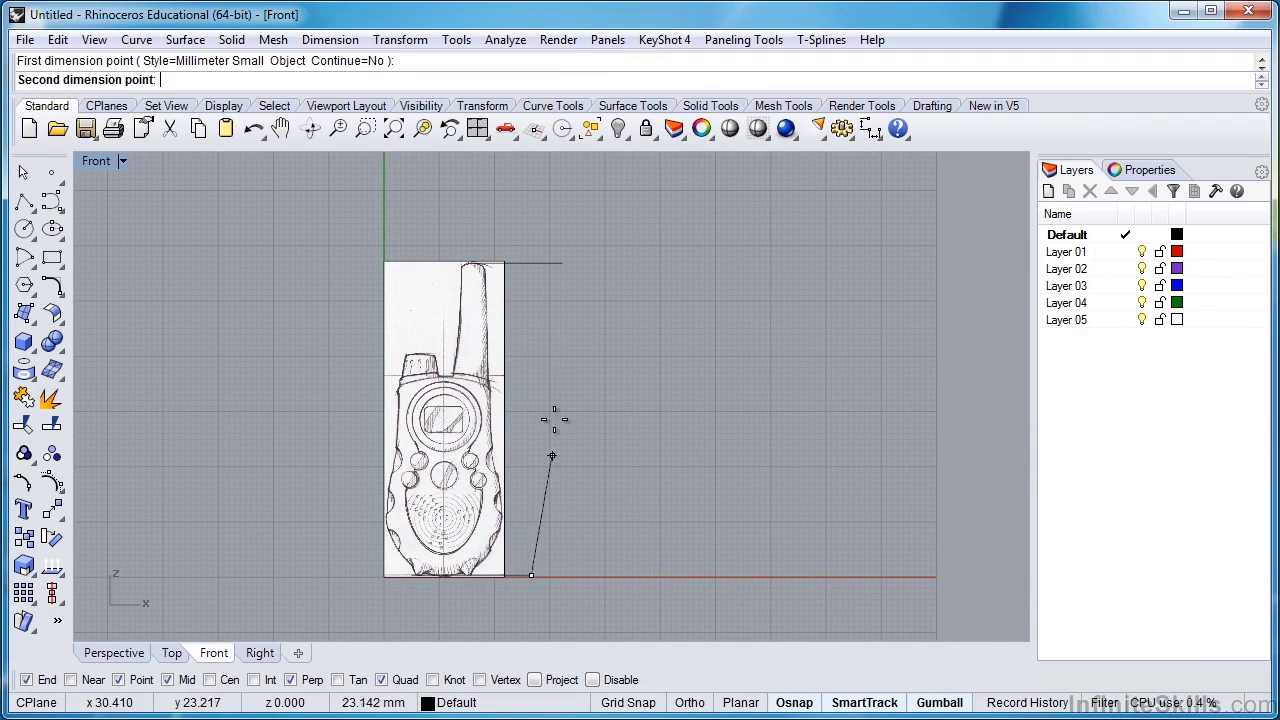
left_click(562, 263)
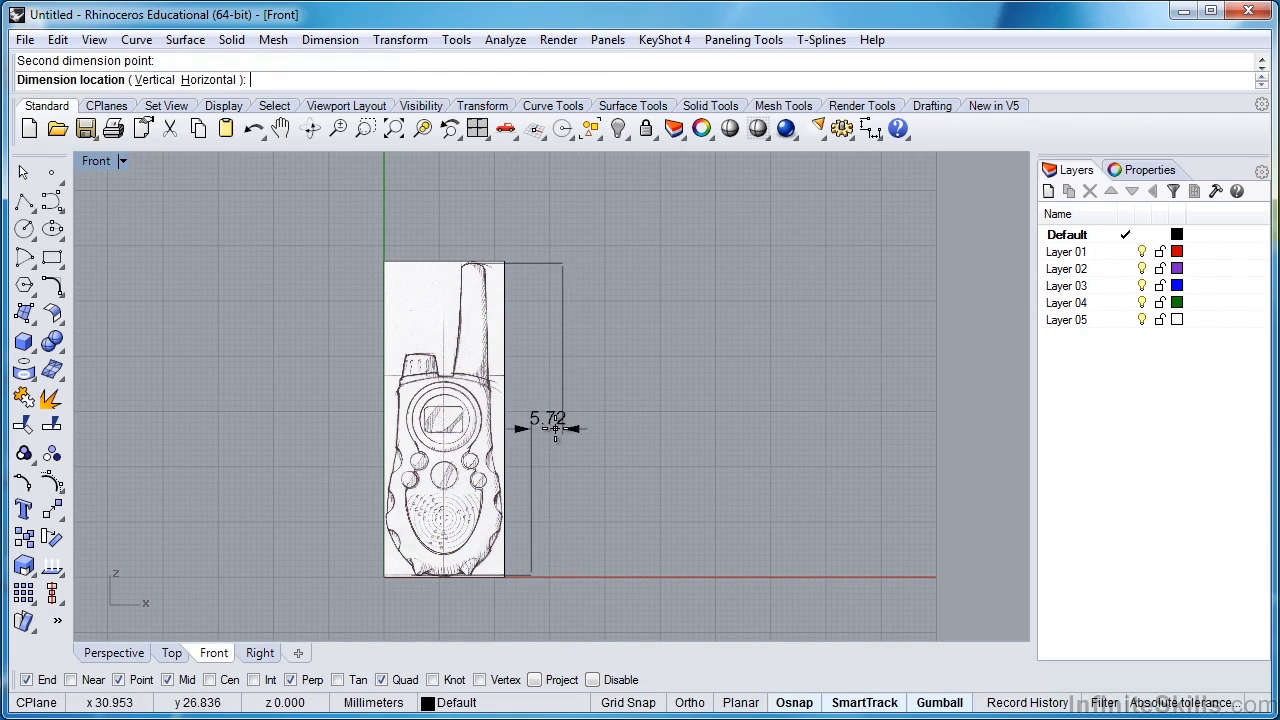
left_click(614, 418)
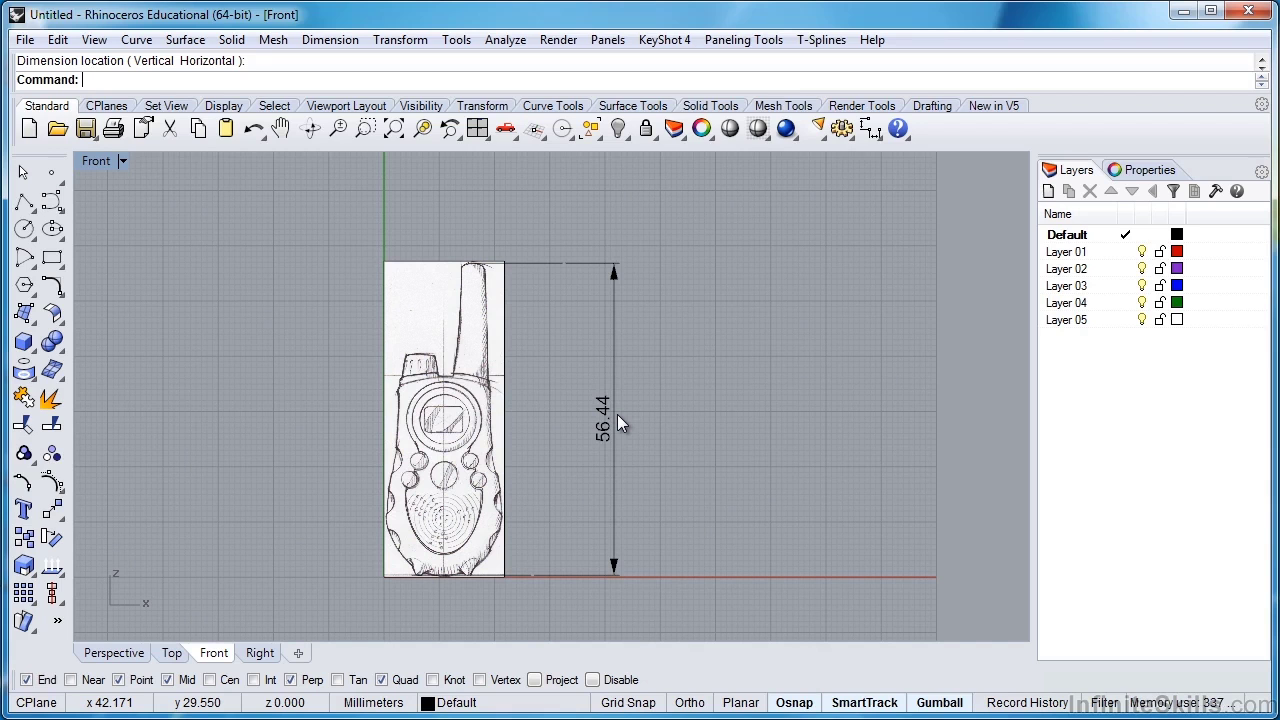
- Window-select everything and run Scale 2-D from the dimension's bottom end to its top end
left_click_drag(357, 223, 750, 594)
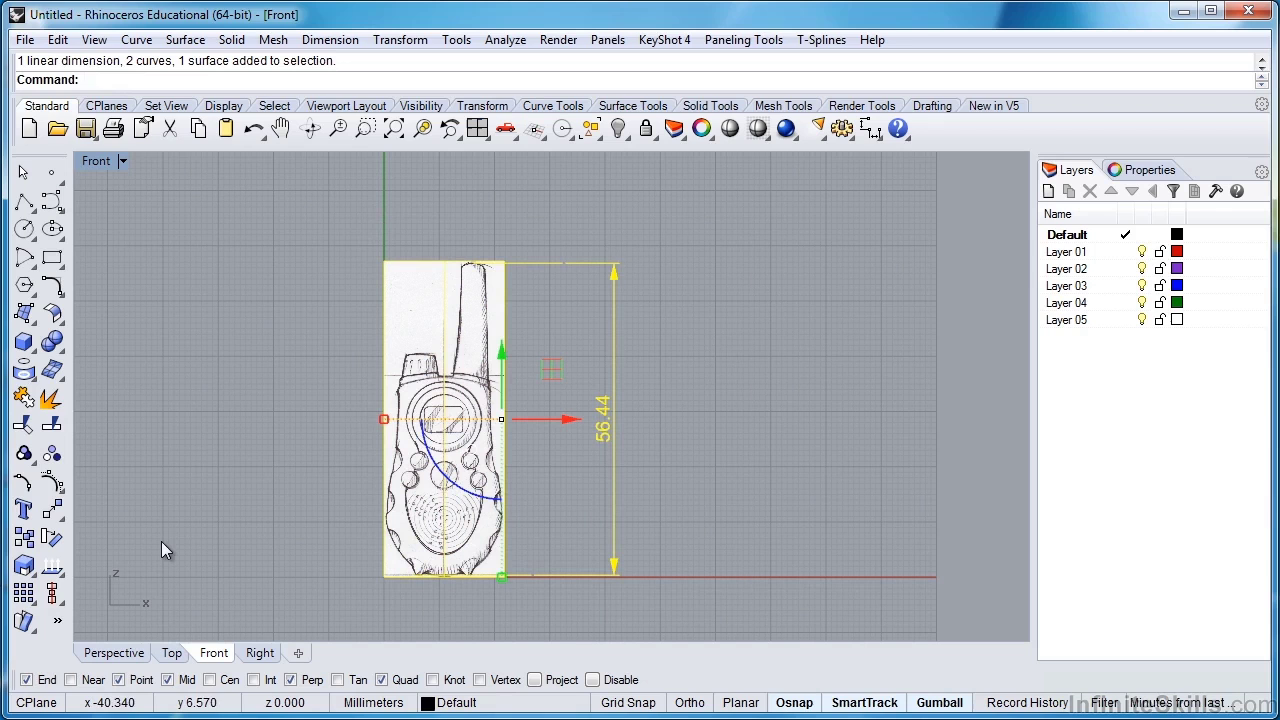
left_click(26, 567)
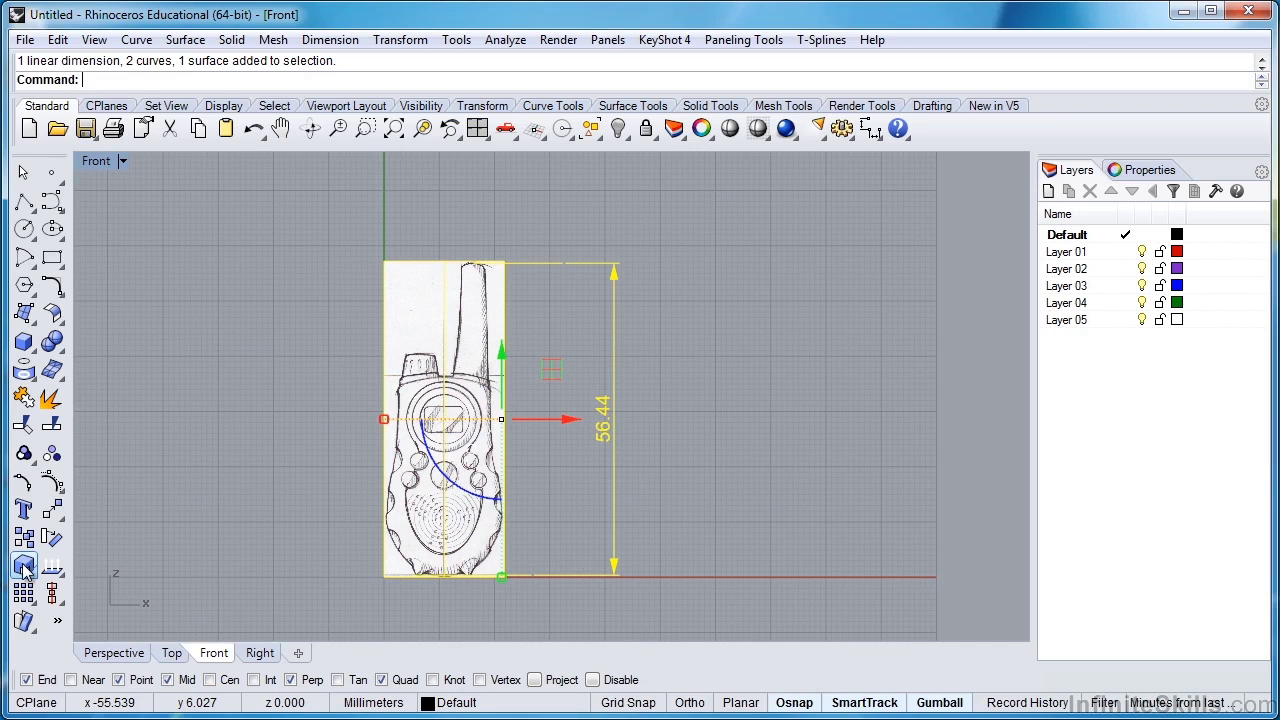
left_click(24, 568)
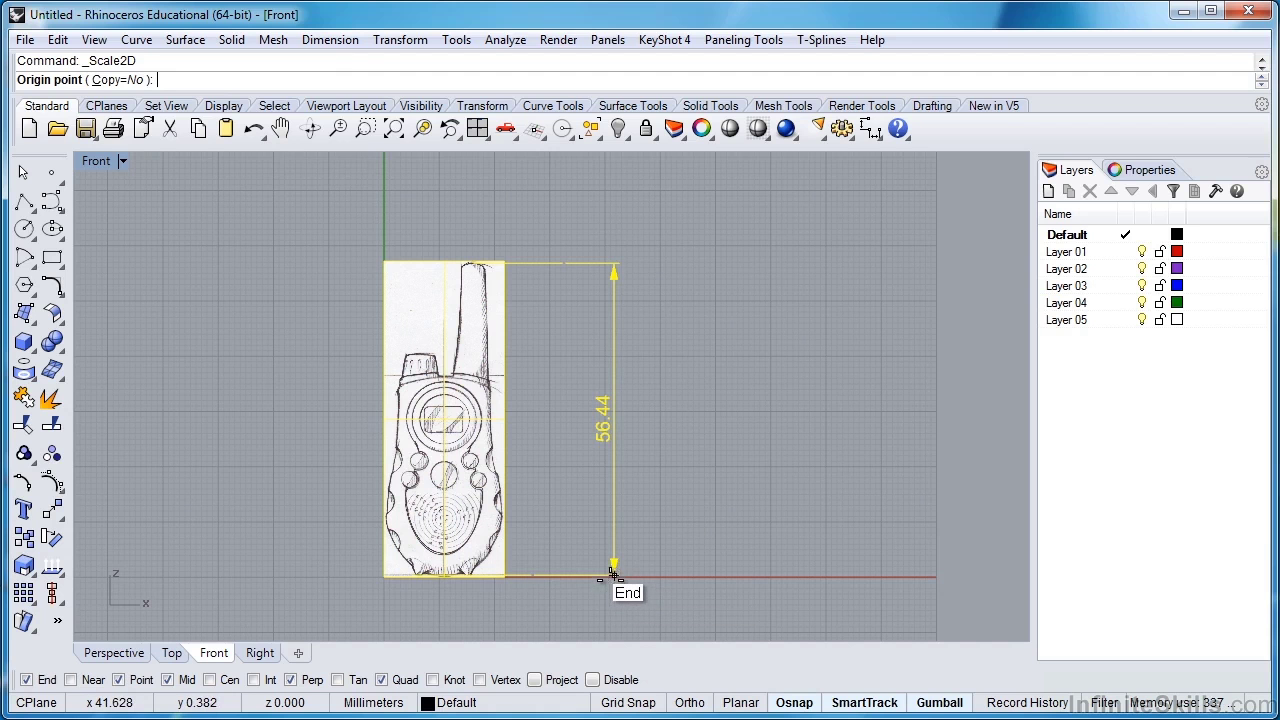
scroll(613, 577, "up", 10)
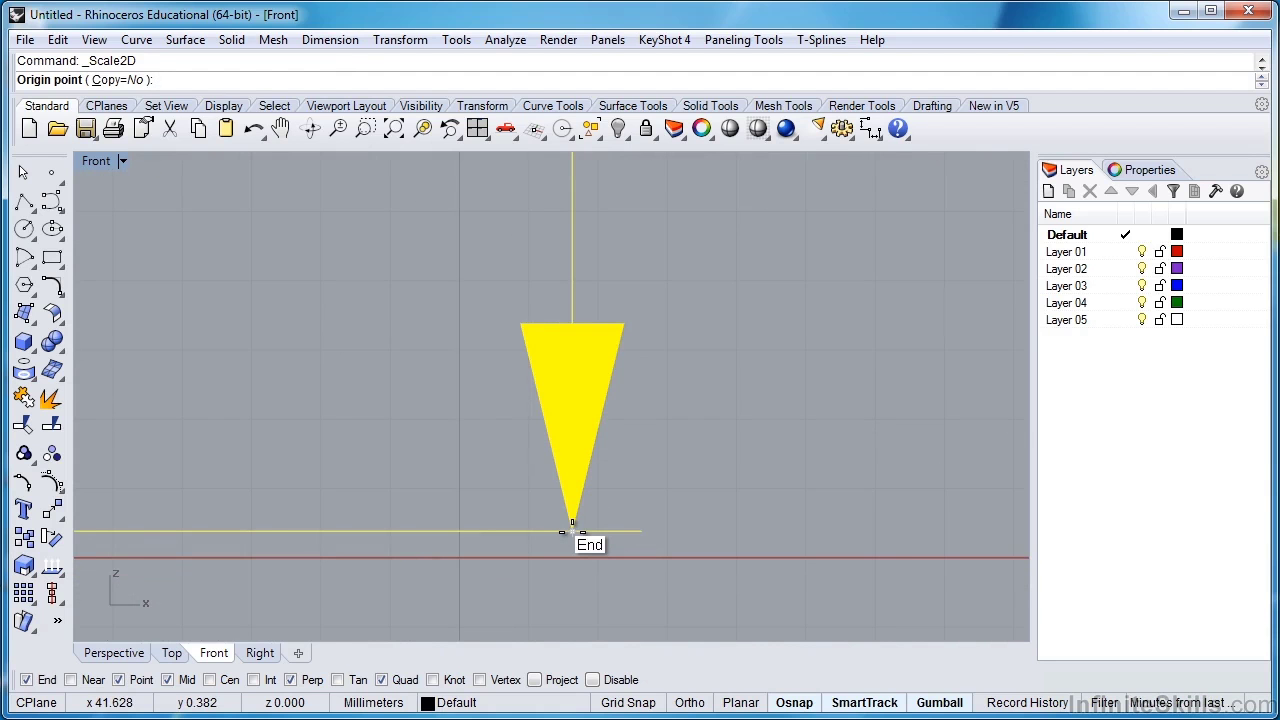
left_click(572, 522)
scroll(572, 524, "down", 5)
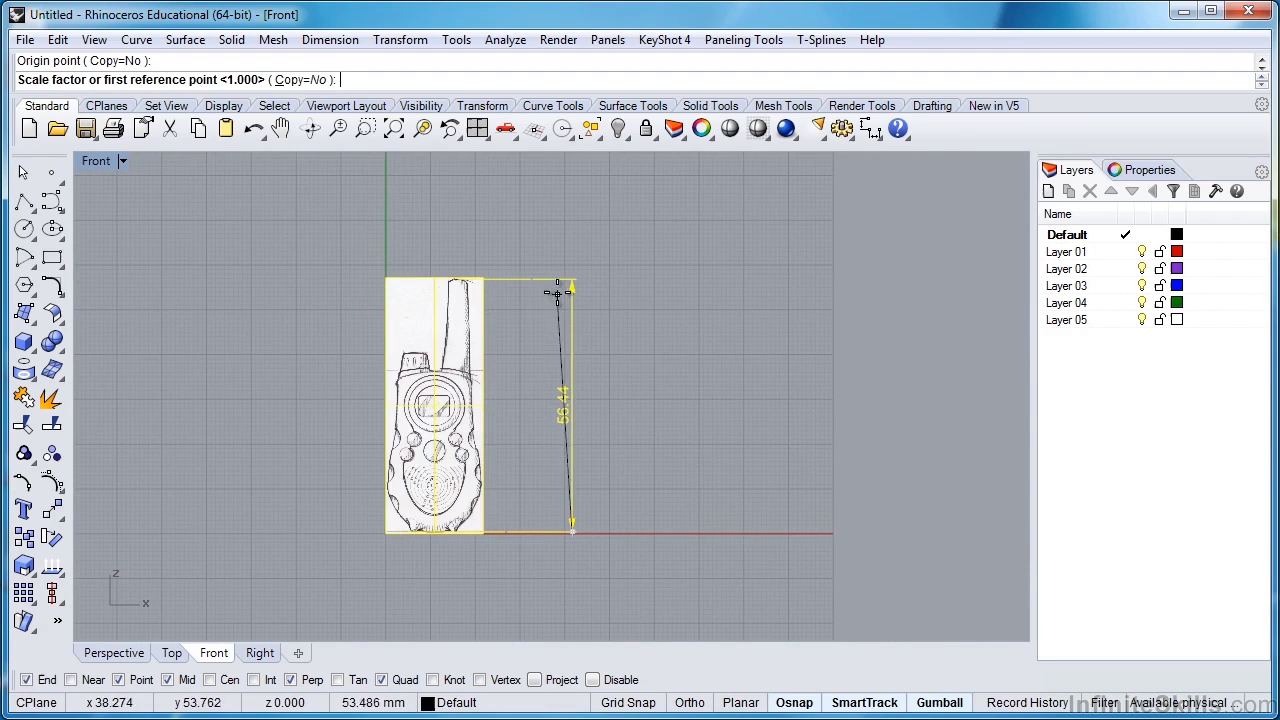
scroll(560, 283, "up", 4)
scroll(560, 283, "up", 5)
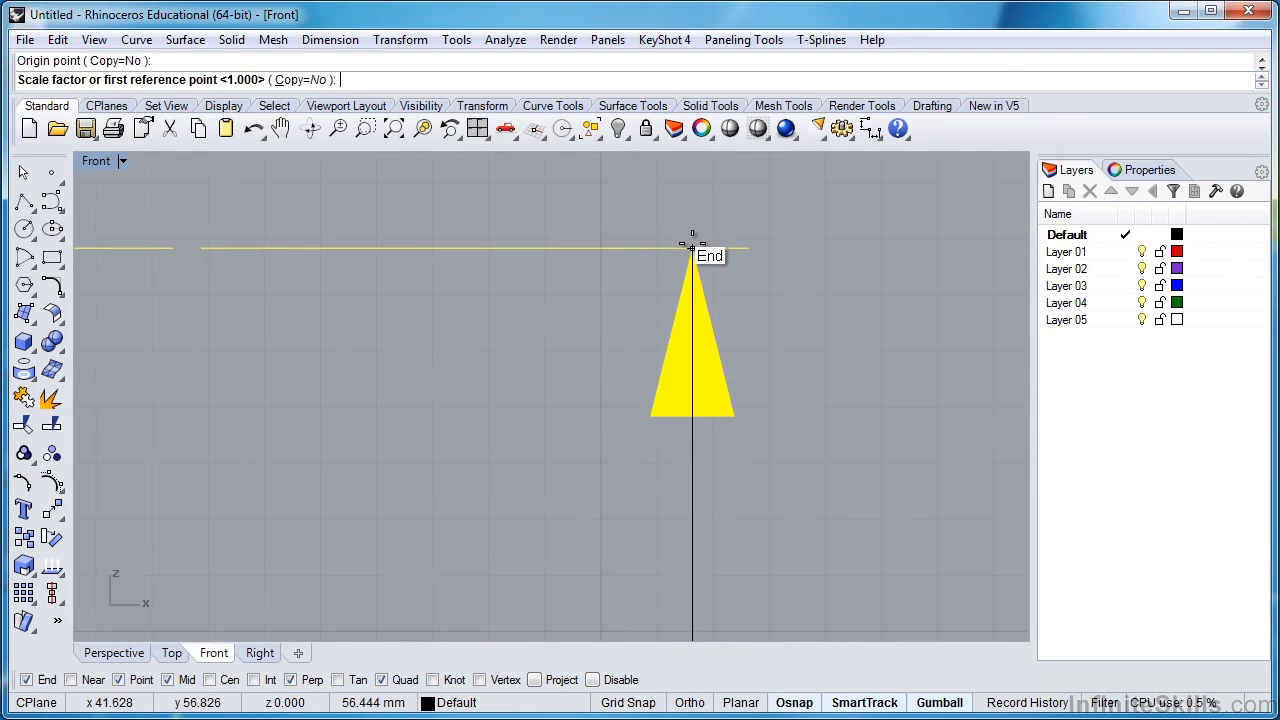
left_click(692, 246)
scroll(692, 240, "down", 5)
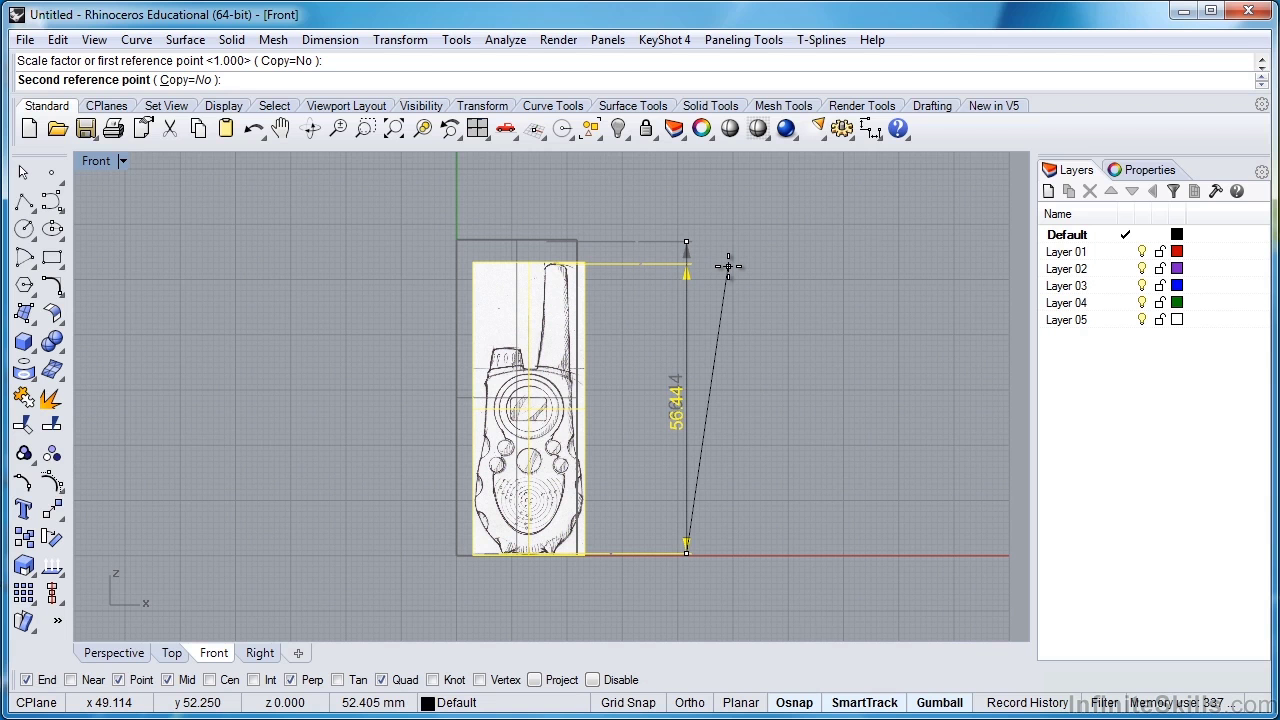
- Enter 163 so the measured height becomes 163.00, then select the height dimension
type("163")
key("Return")
scroll(767, 483, "down", 5)
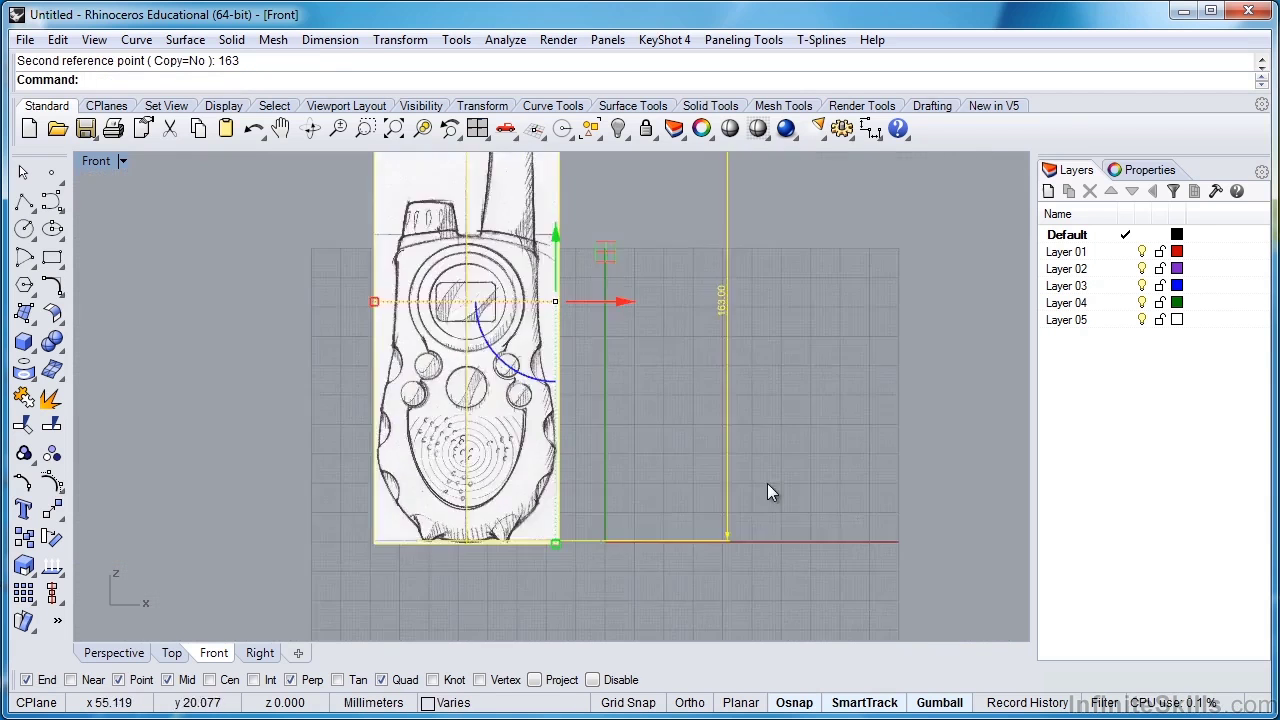
scroll(725, 417, "up", 1)
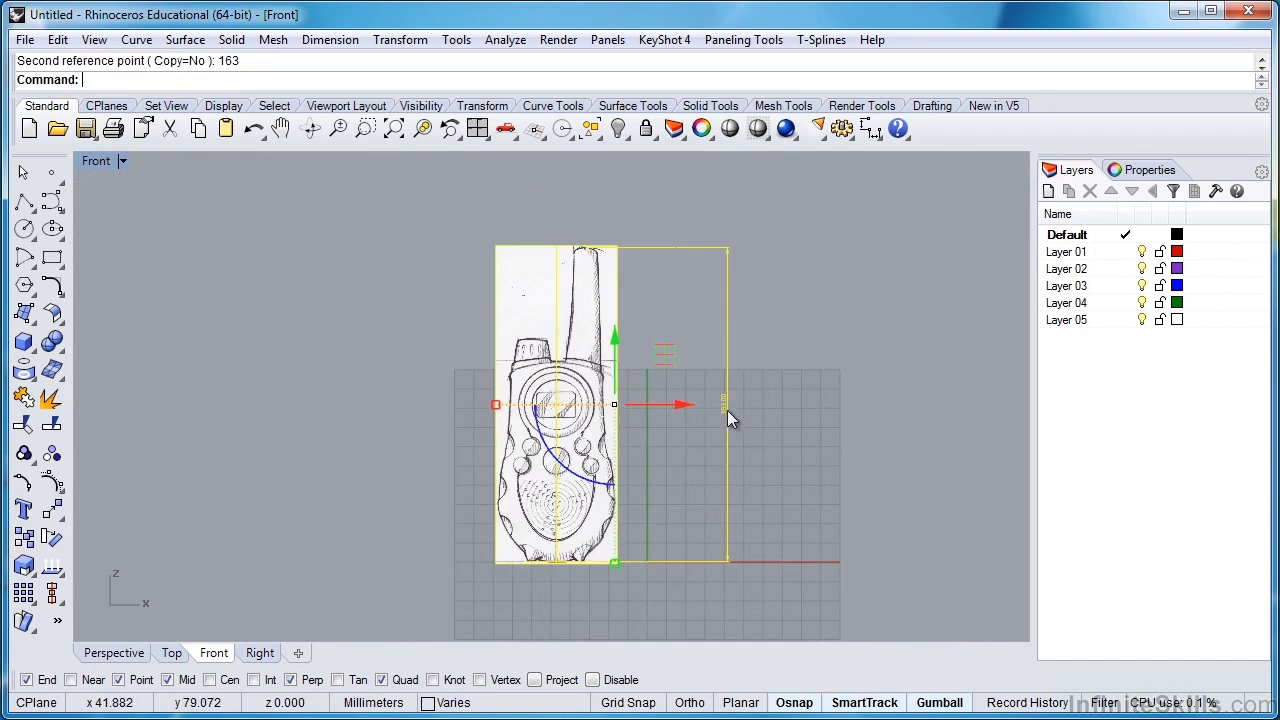
scroll(725, 411, "up", 4)
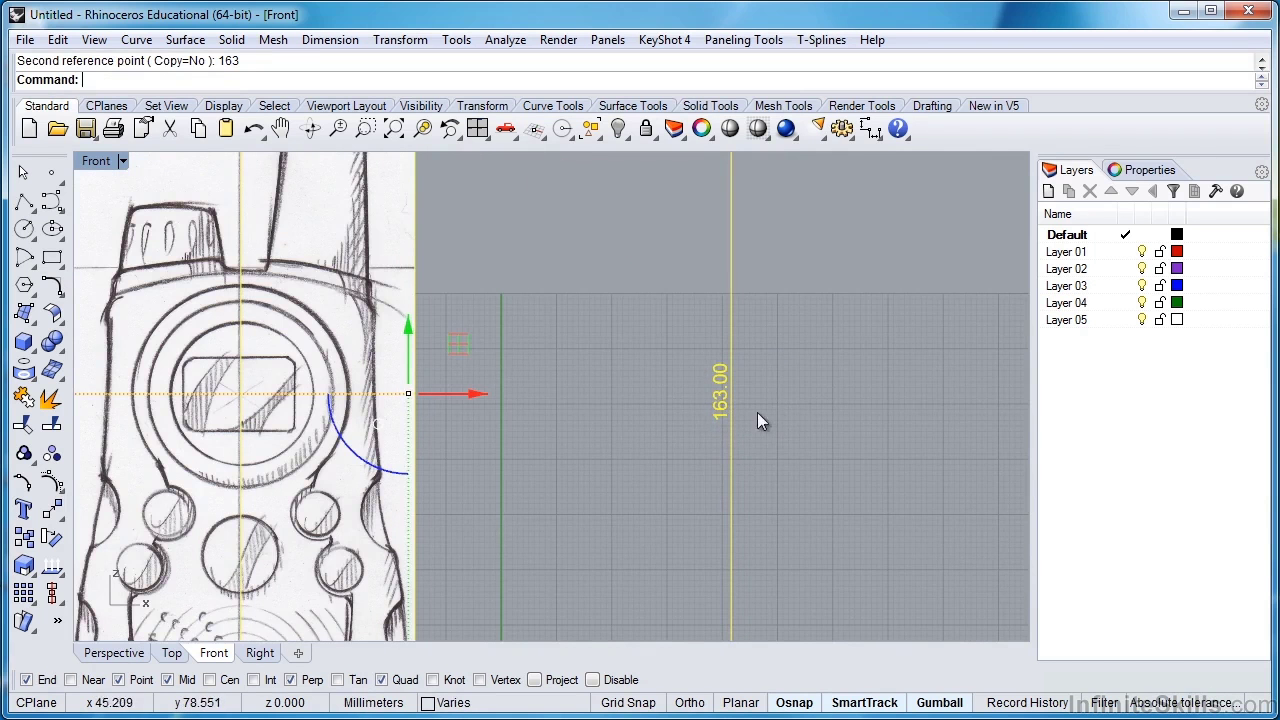
scroll(727, 411, "down", 4)
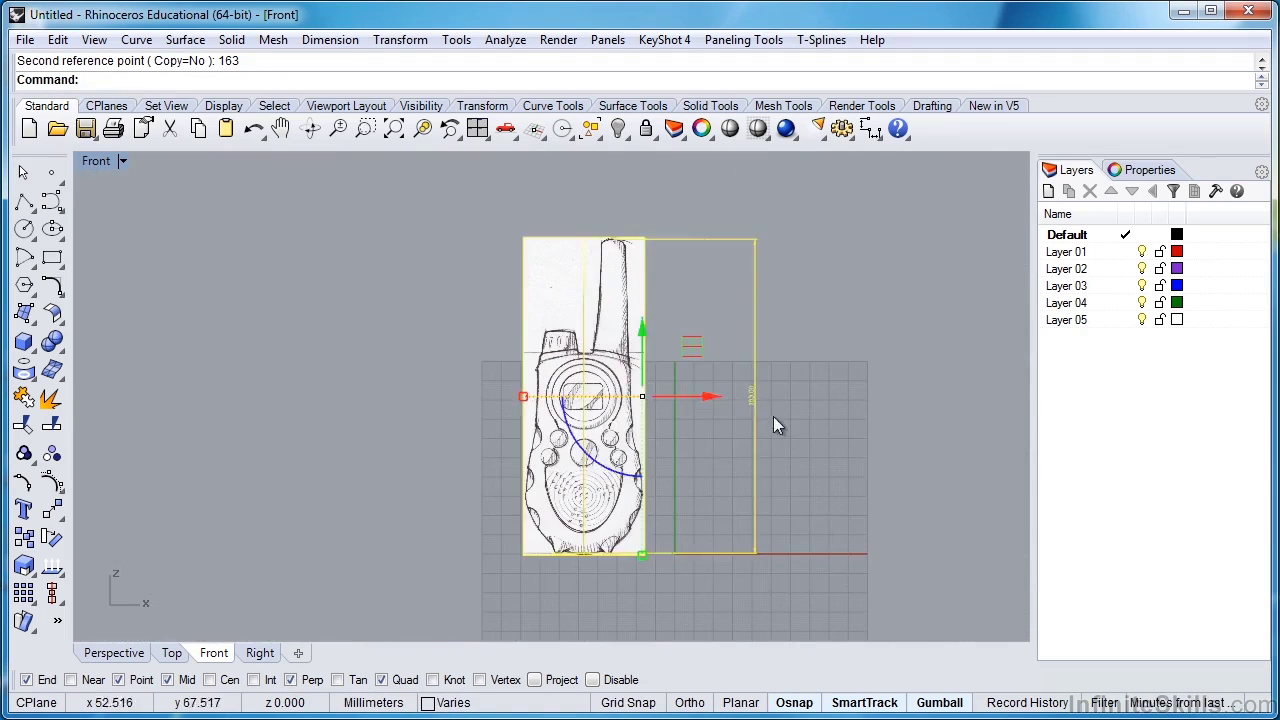
left_click_drag(846, 438, 711, 212)
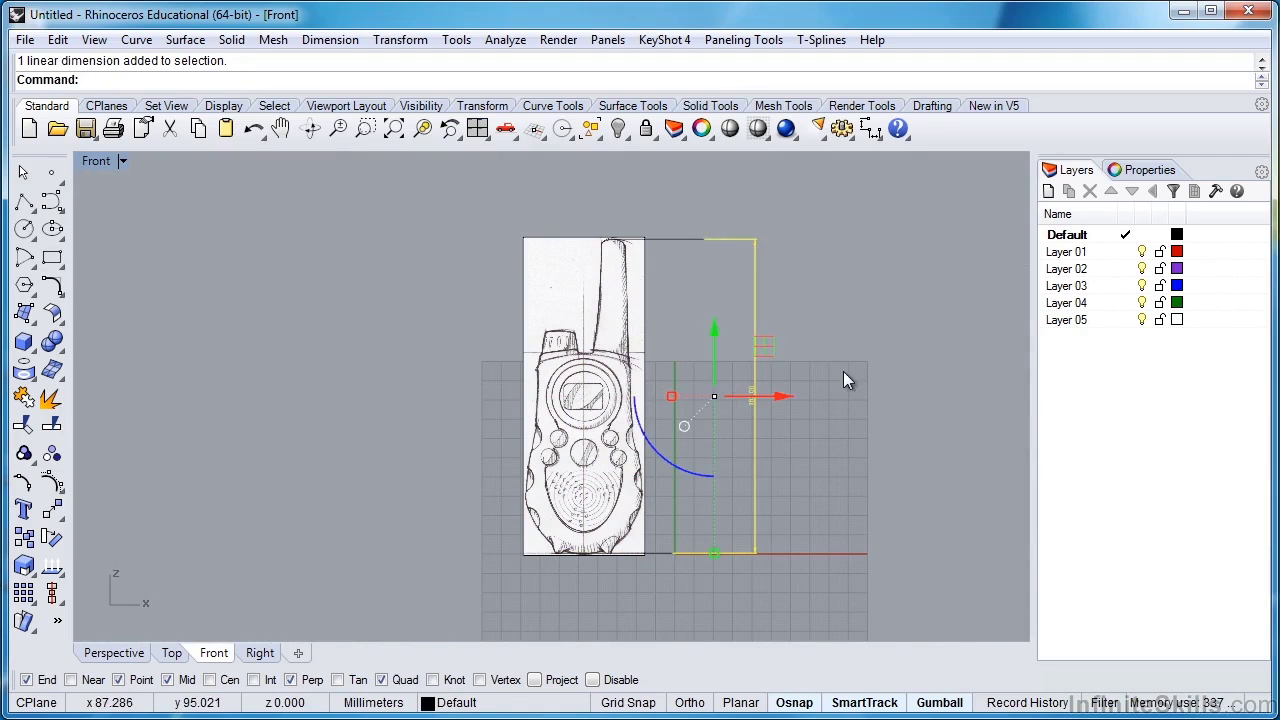
- Delete the height dimension
left_click(761, 402)
left_click(753, 403)
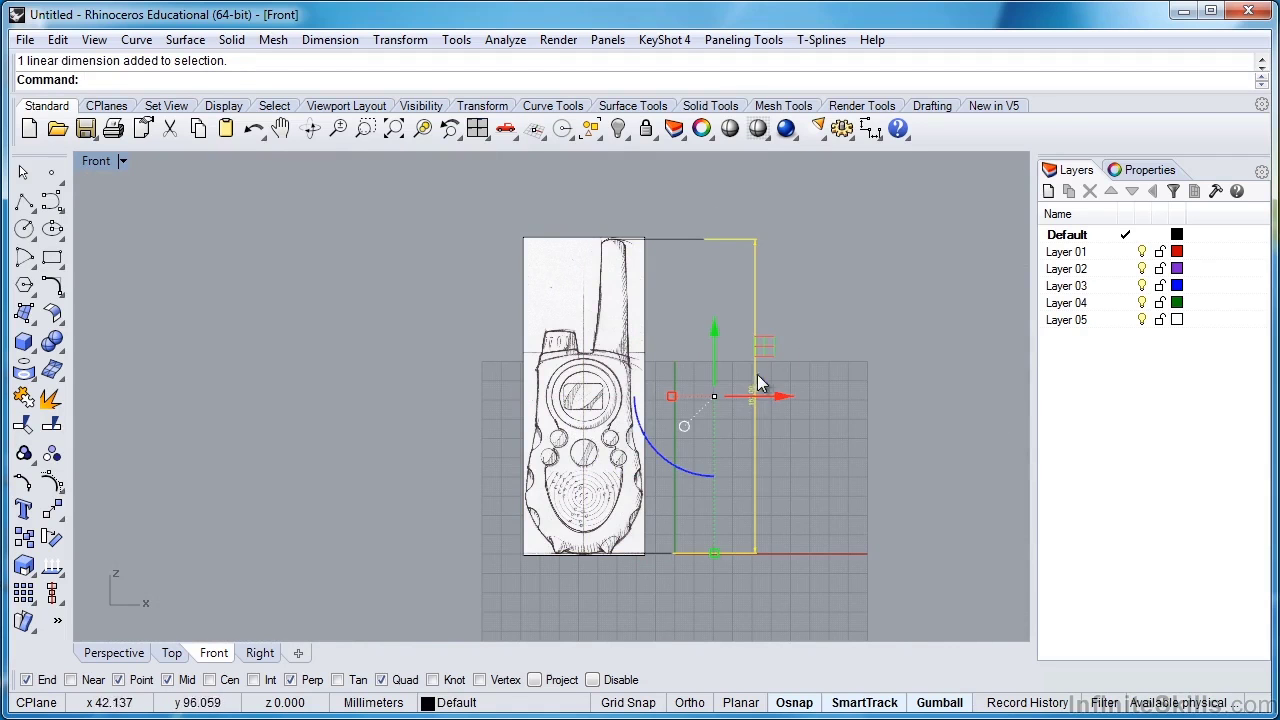
key("Delete")
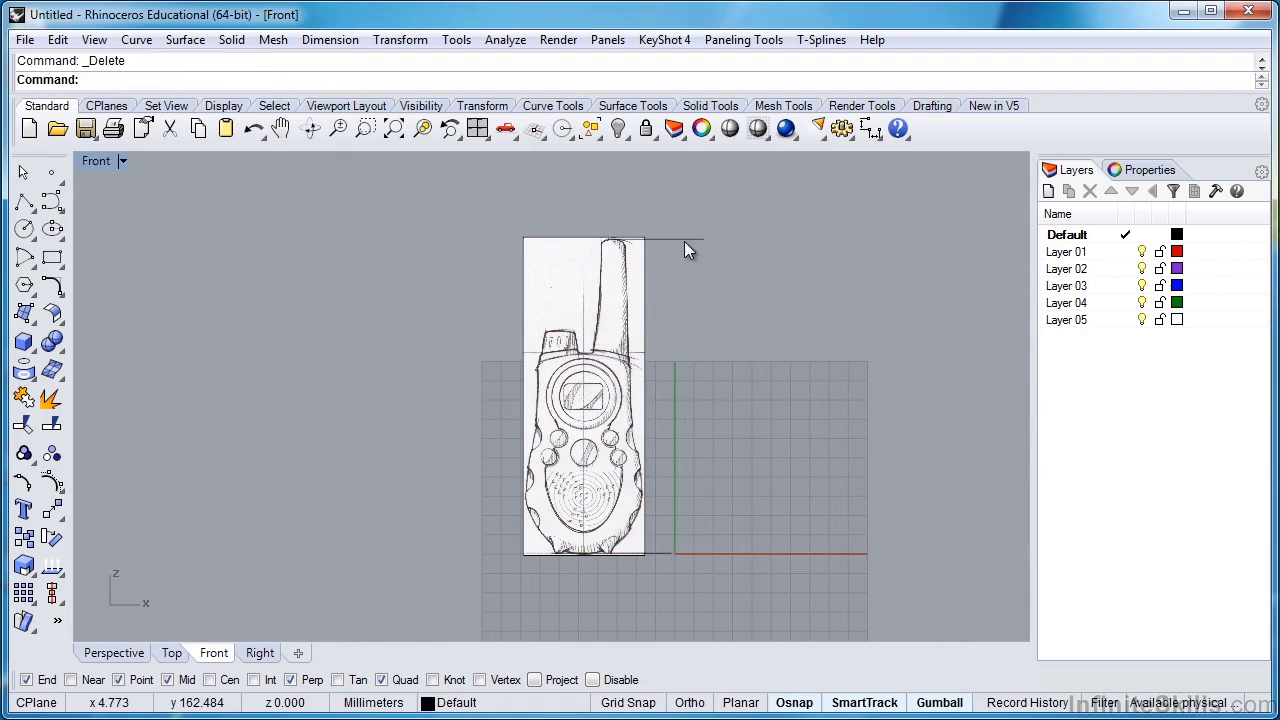
- Move the sketch picture from the ground line's end to the origin (0), then select the bottom curve
left_click(684, 241)
scroll(630, 565, "up", 10)
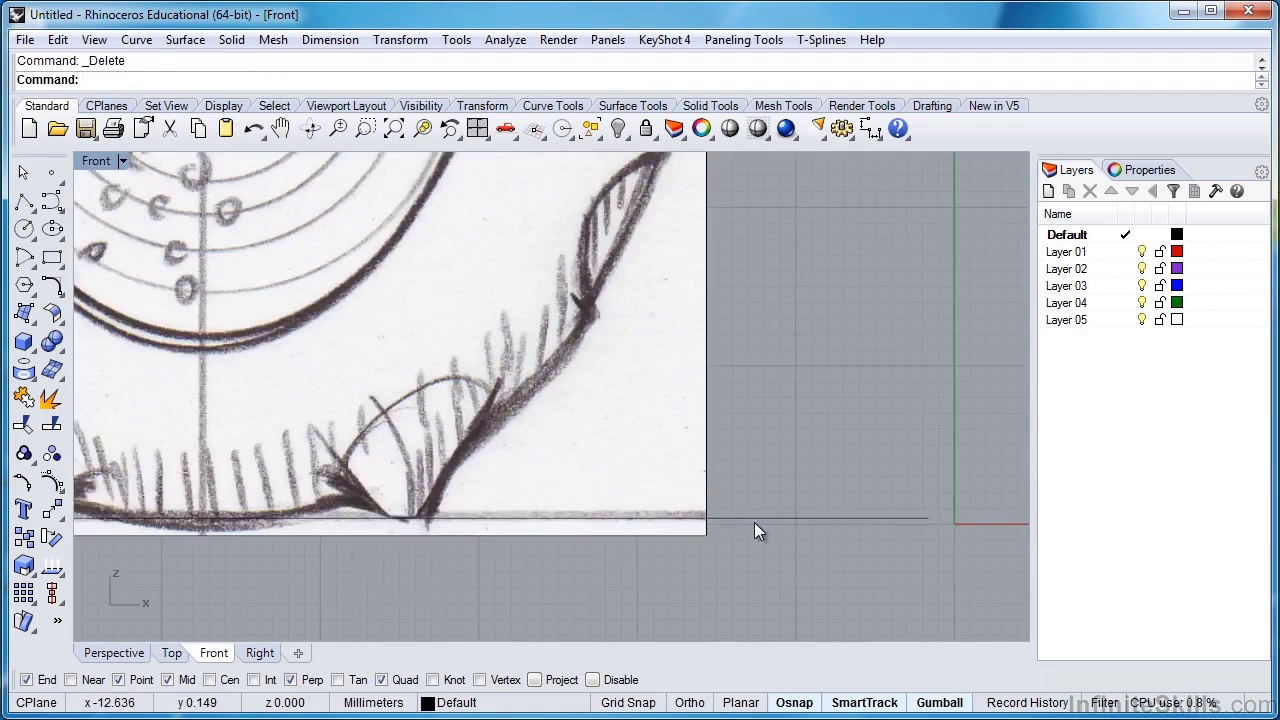
scroll(719, 434, "down", 5)
mouse_move(196, 500)
right_mouse_down()
mouse_move(531, 477)
mouse_move(412, 513)
right_mouse_up()
scroll(503, 597, "down", 3)
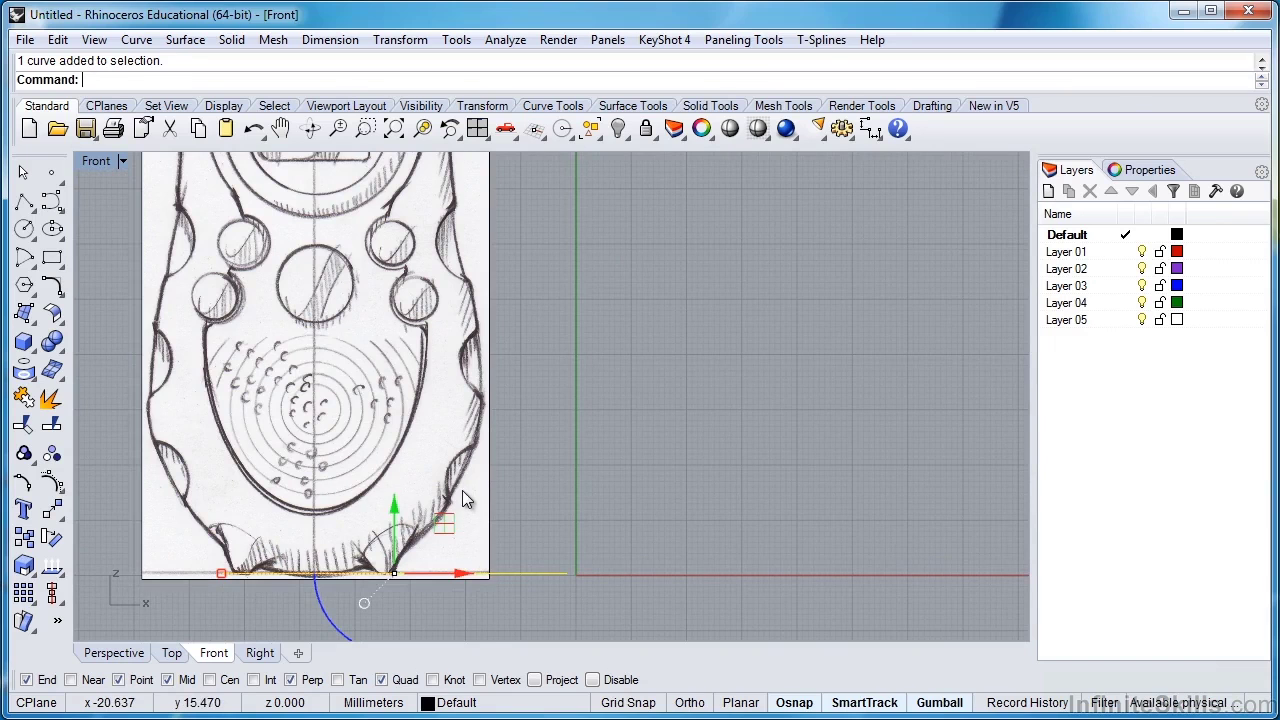
left_click(462, 491)
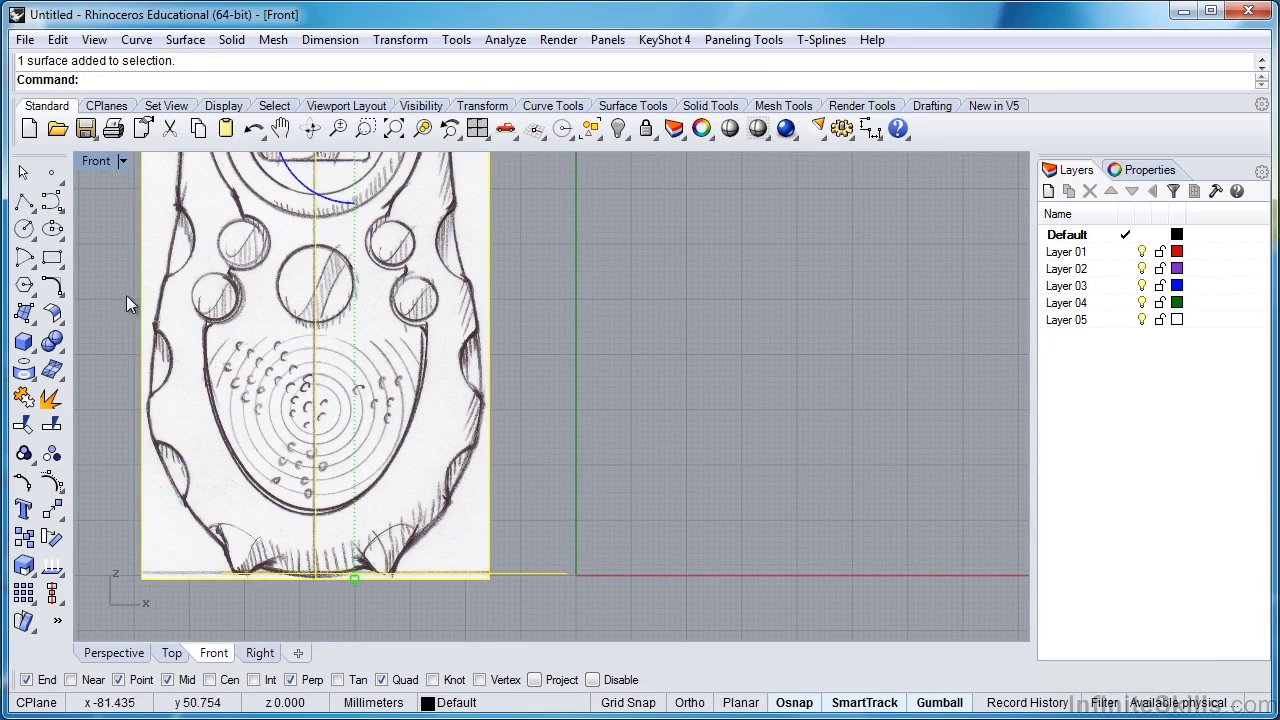
left_click(48, 520)
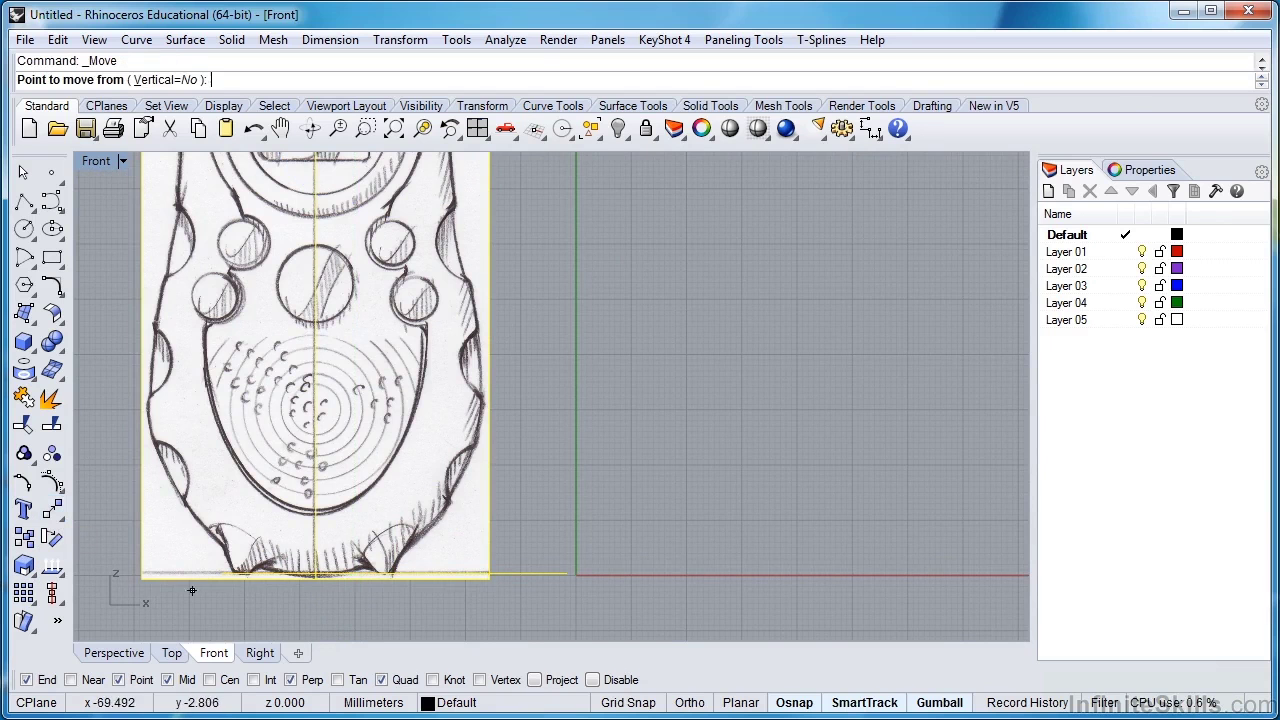
left_click(561, 574)
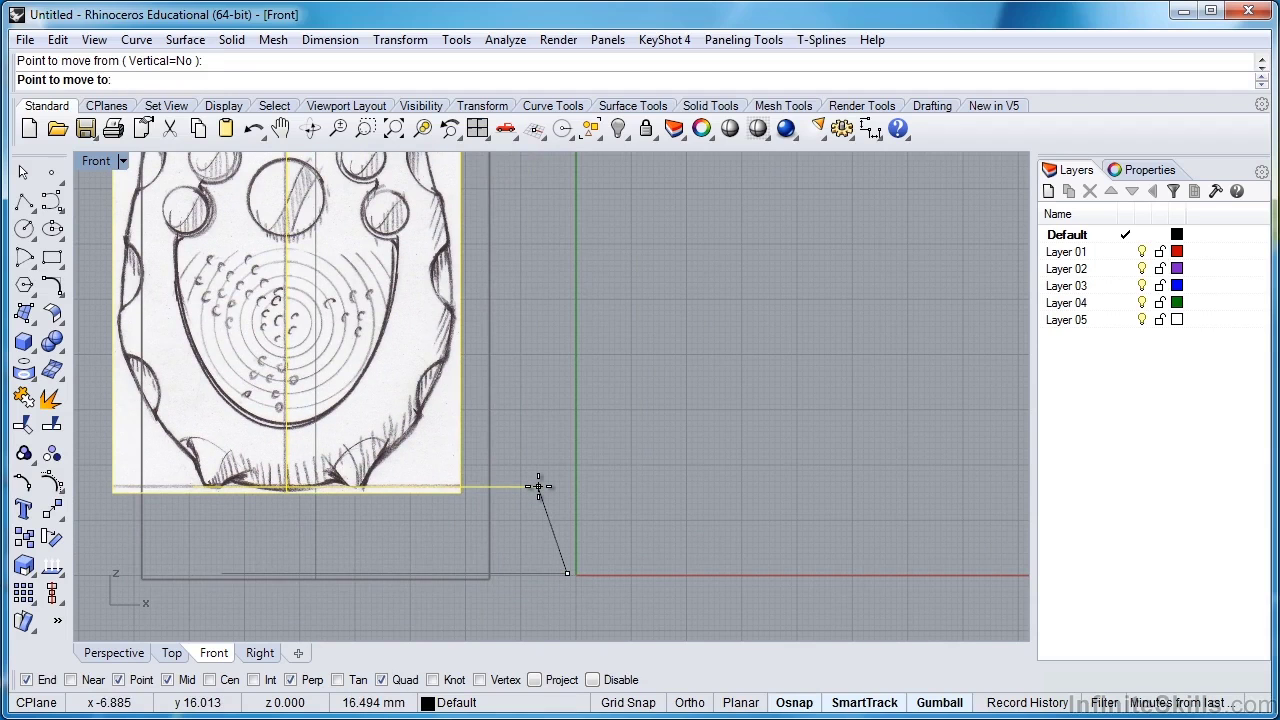
key("F8")
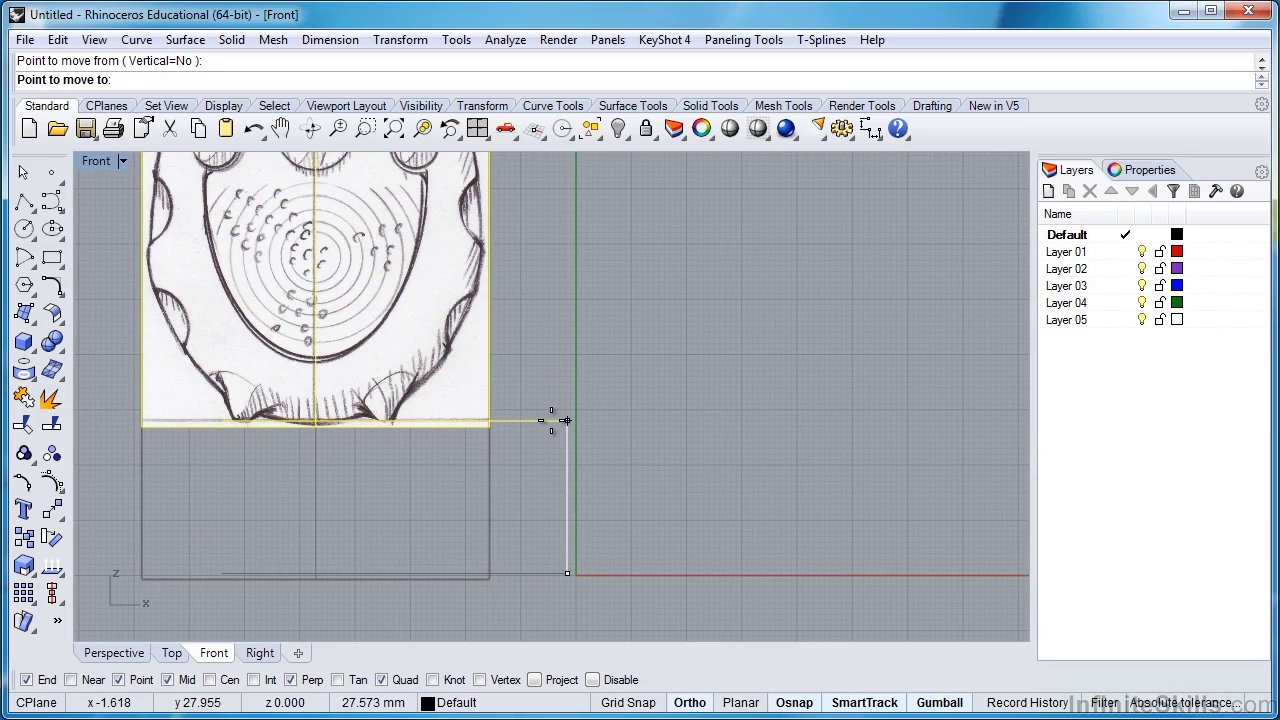
key("F8")
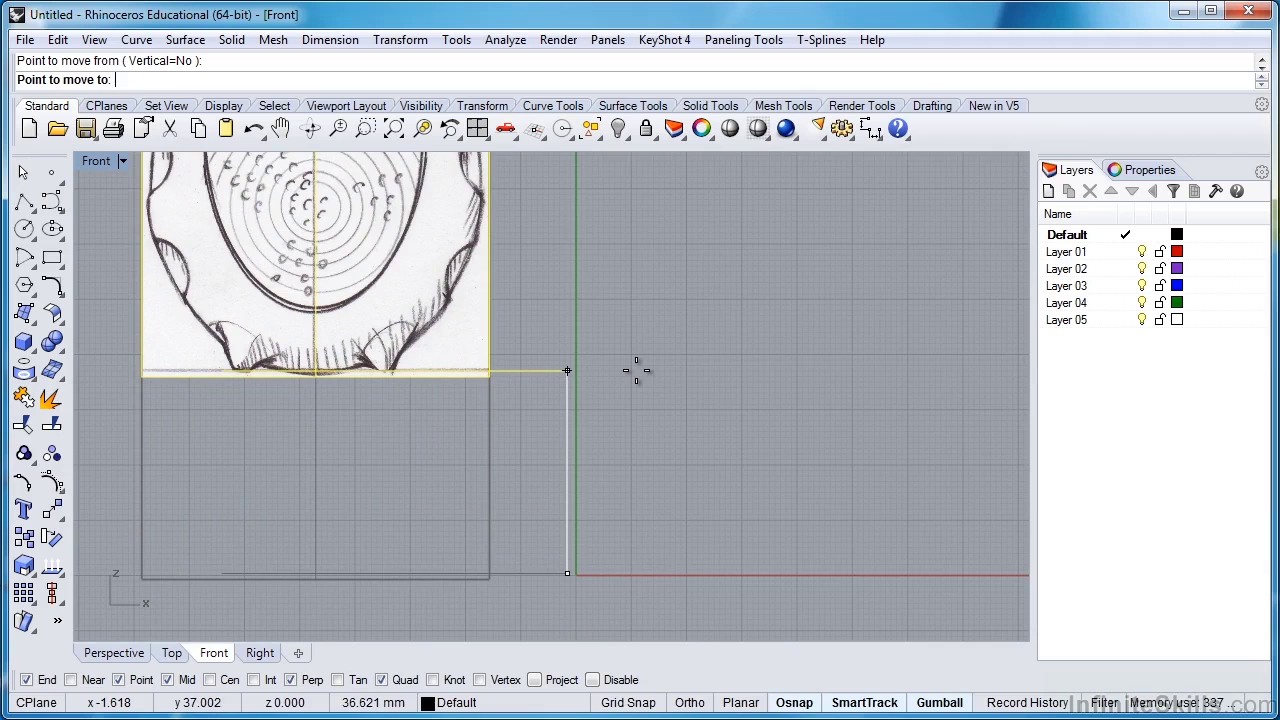
type("0")
key("Return")
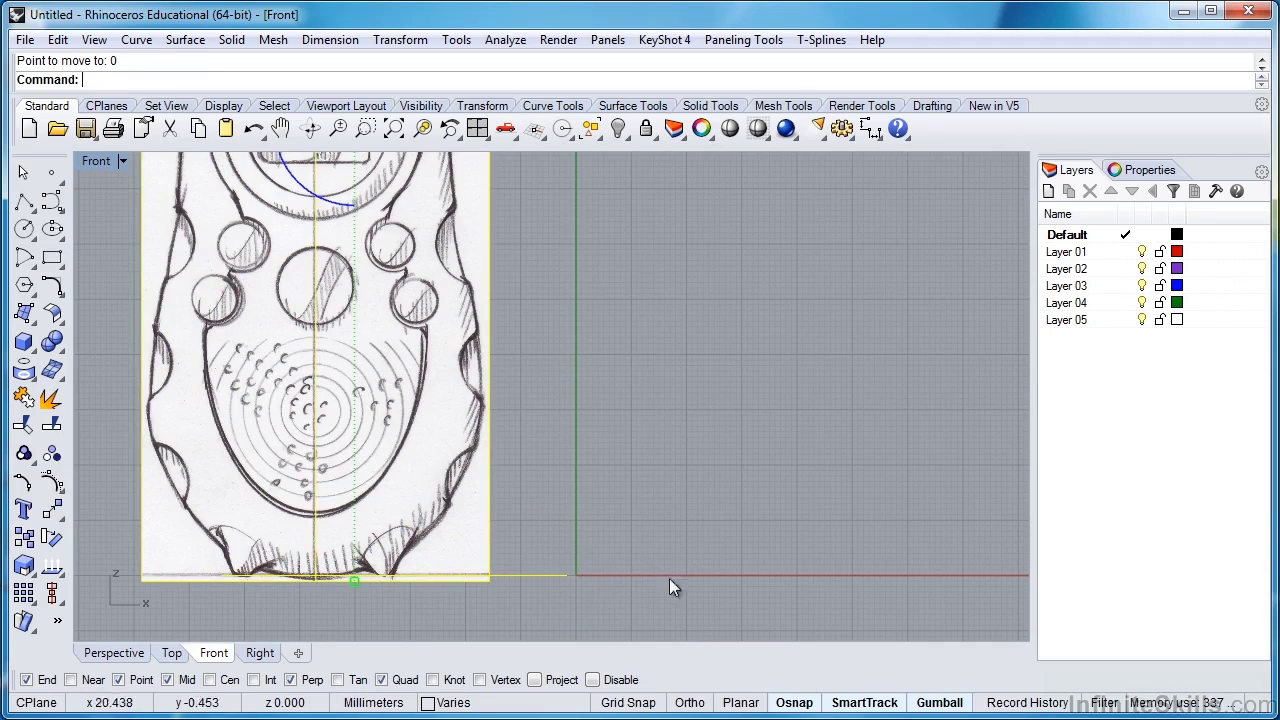
left_click(552, 576)
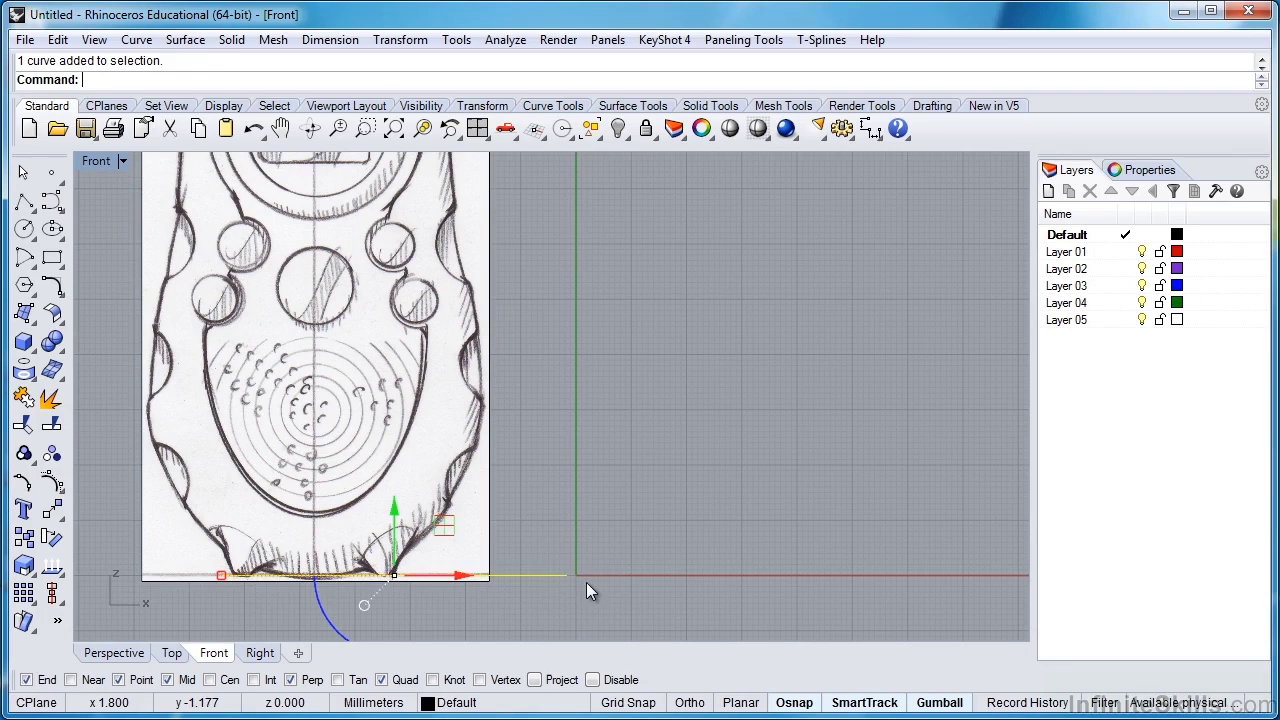
- Delete the selected bottom curve along the ground line
key("Delete")
scroll(322, 568, "up", 2)
right_click_drag(322, 568, 496, 511)
scroll(457, 536, "up", 4)
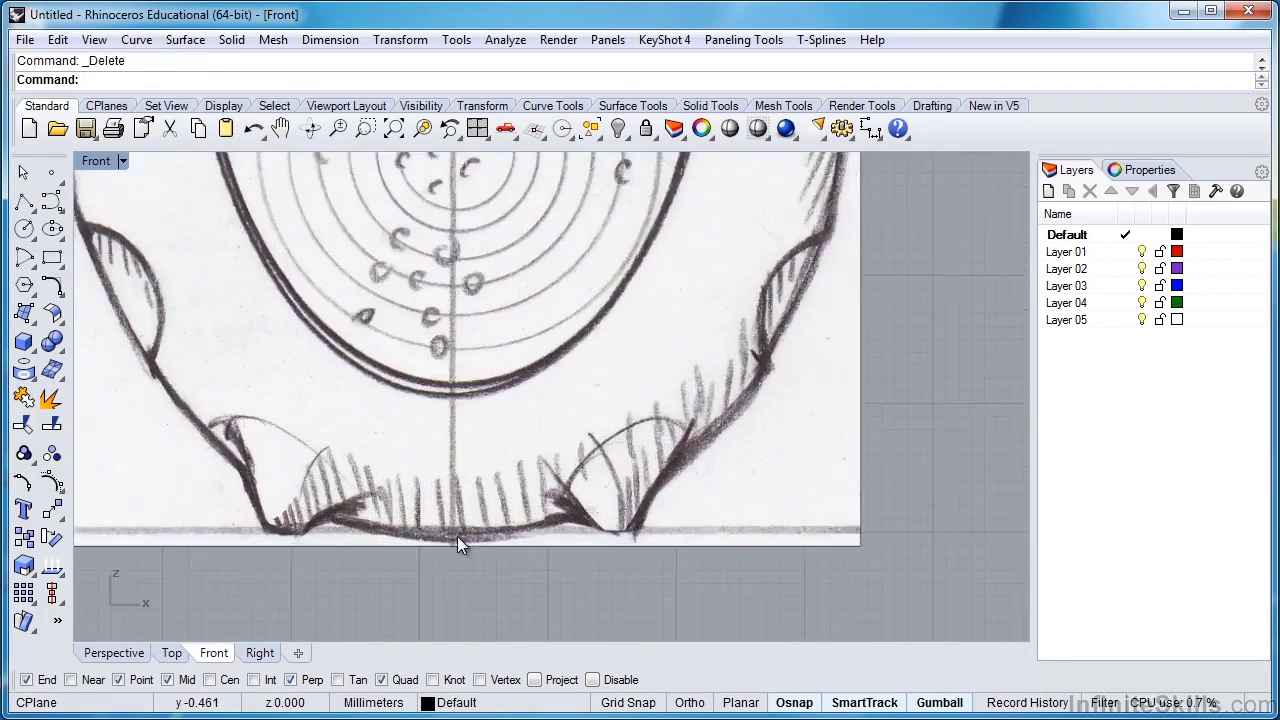
scroll(452, 541, "down", 1)
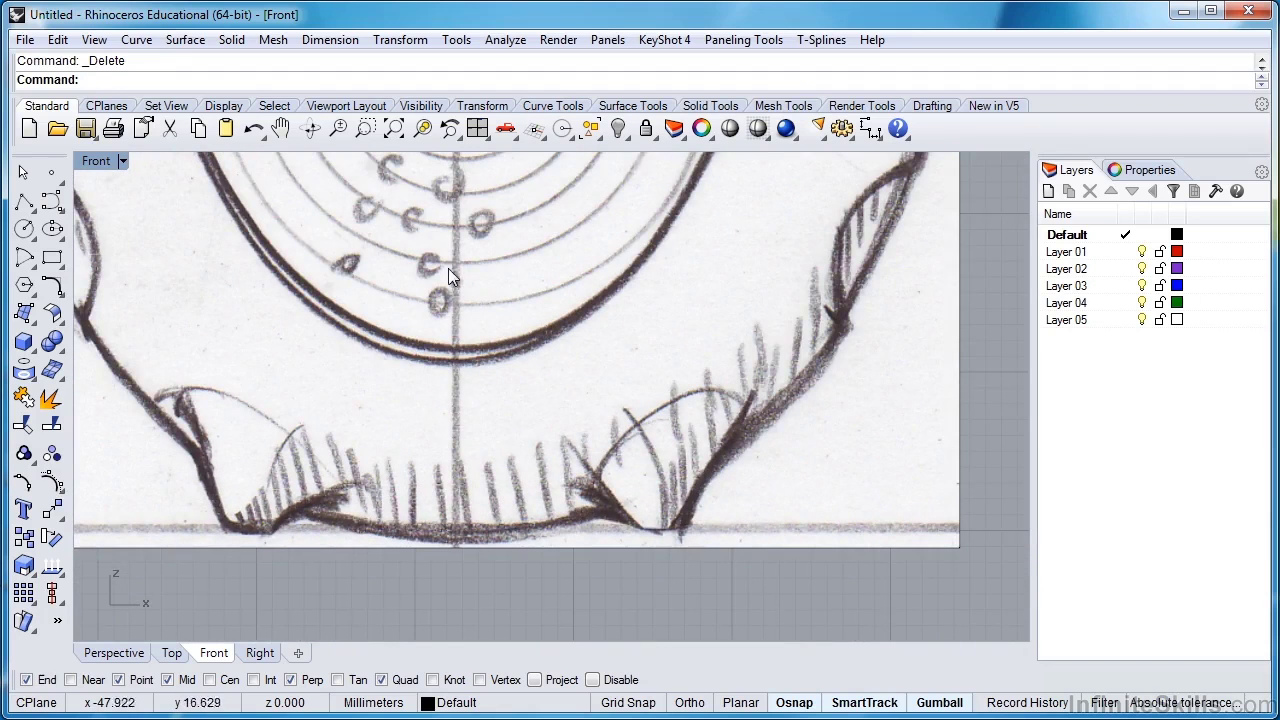
- Move the sketch picture so its centre-bottom point lands on the origin (0)
left_click(461, 508)
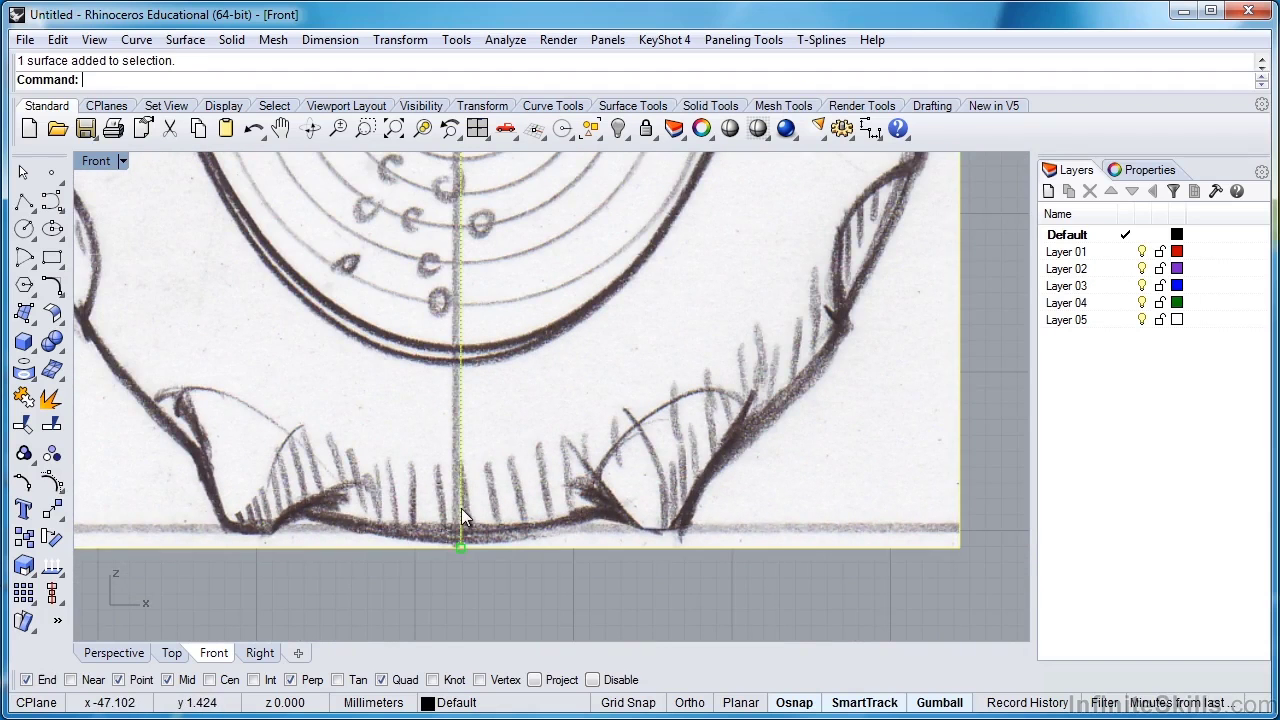
scroll(482, 534, "down", 5)
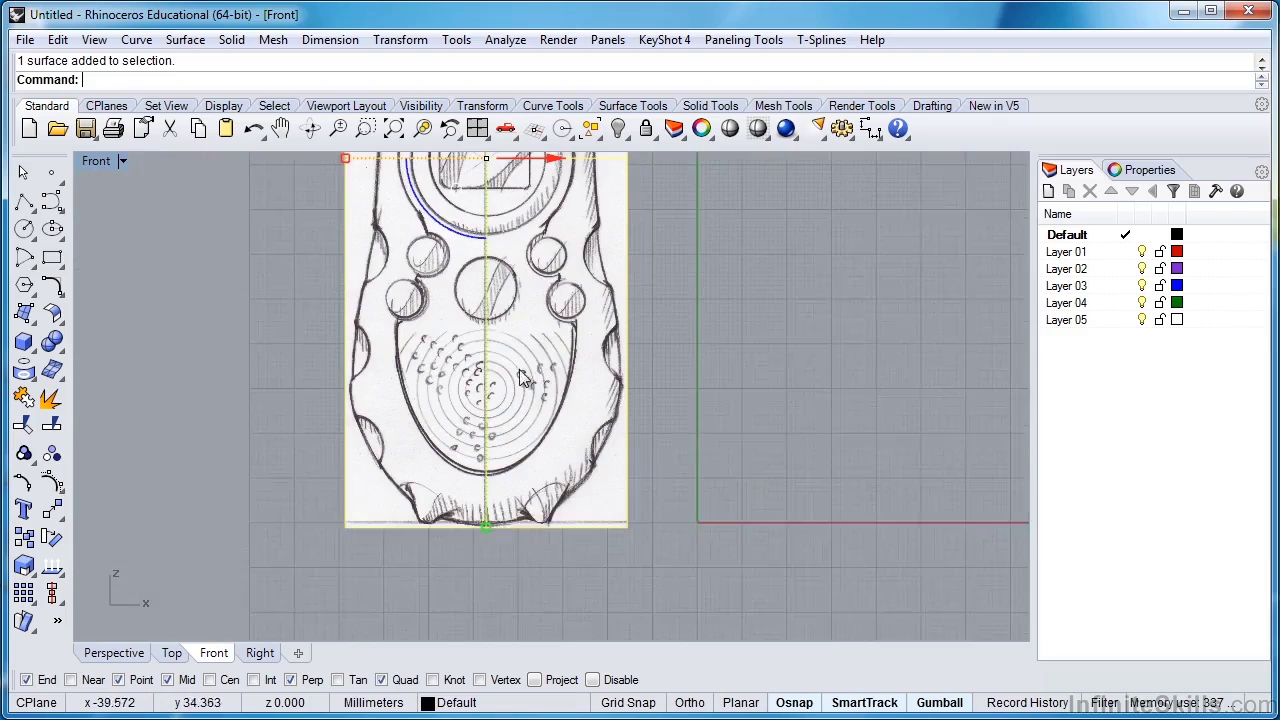
mouse_move(544, 450)
right_mouse_down()
mouse_move(554, 480)
mouse_move(572, 434)
right_mouse_up()
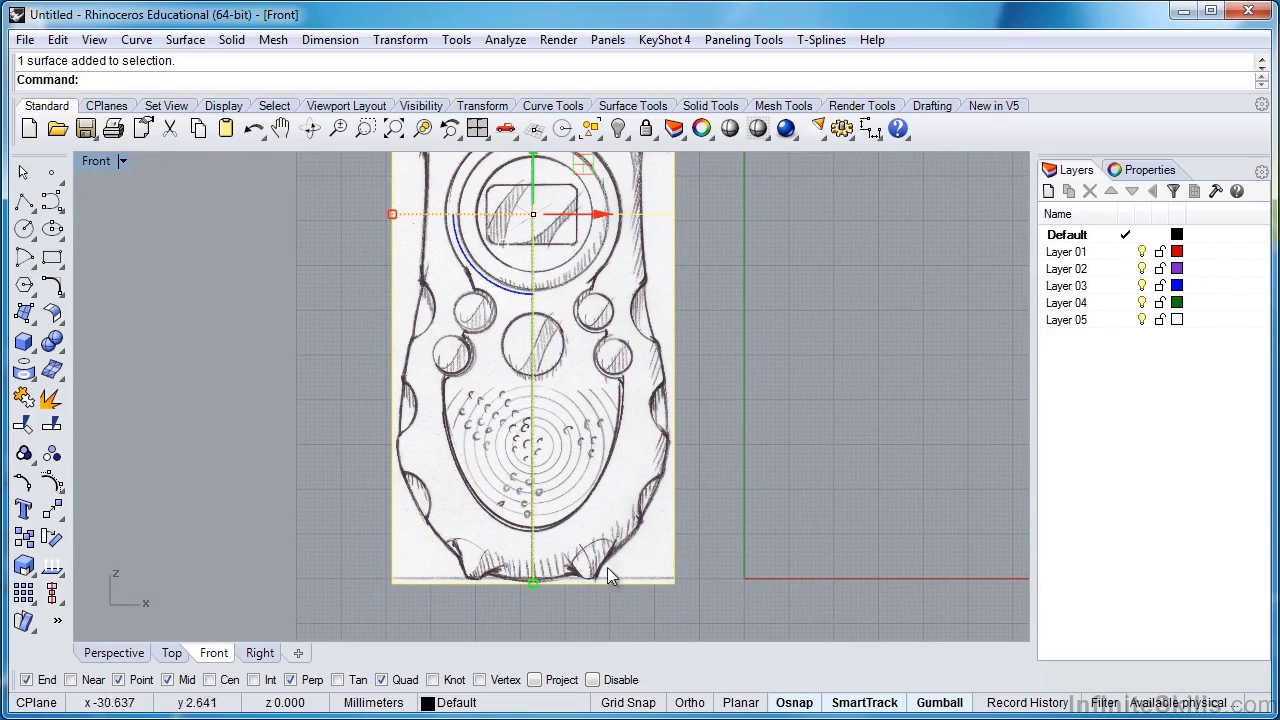
scroll(515, 588, "up", 8)
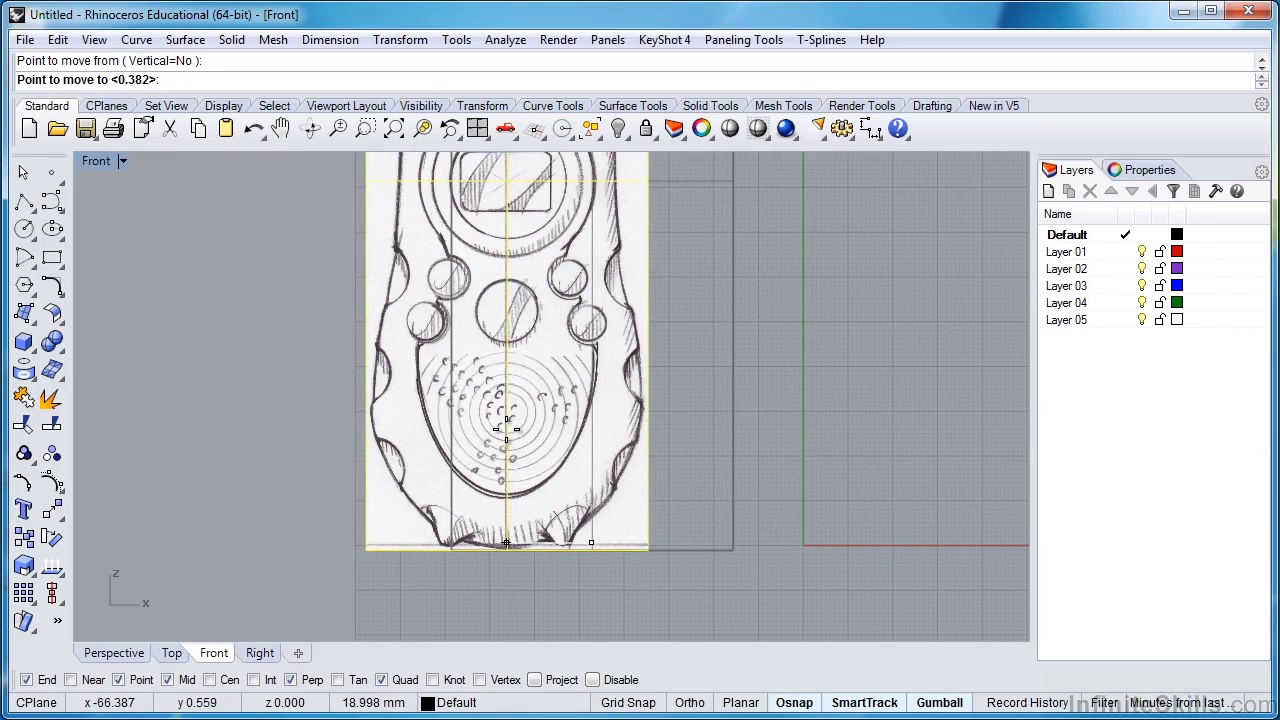
type("0")
key("Return")
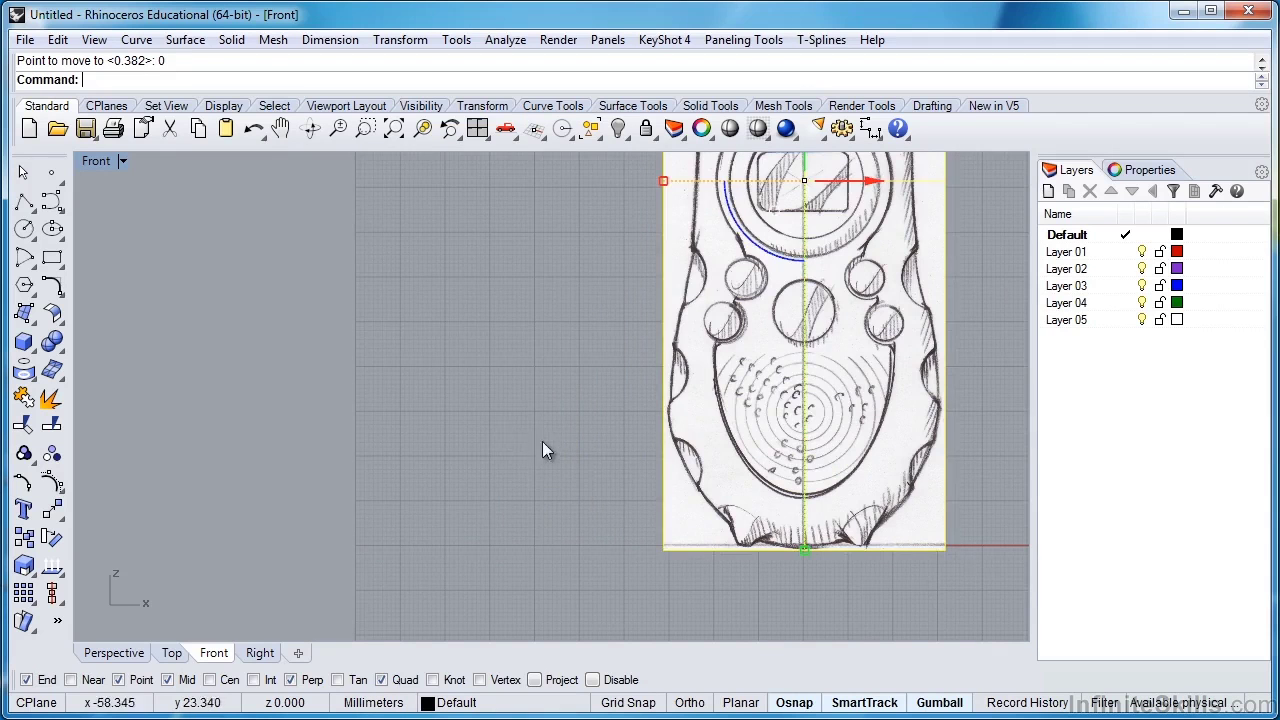
key("Escape")
- Zoom and pan along the sketch's bottom edge to verify it is centred on the origin
scroll(631, 600, "up", 6)
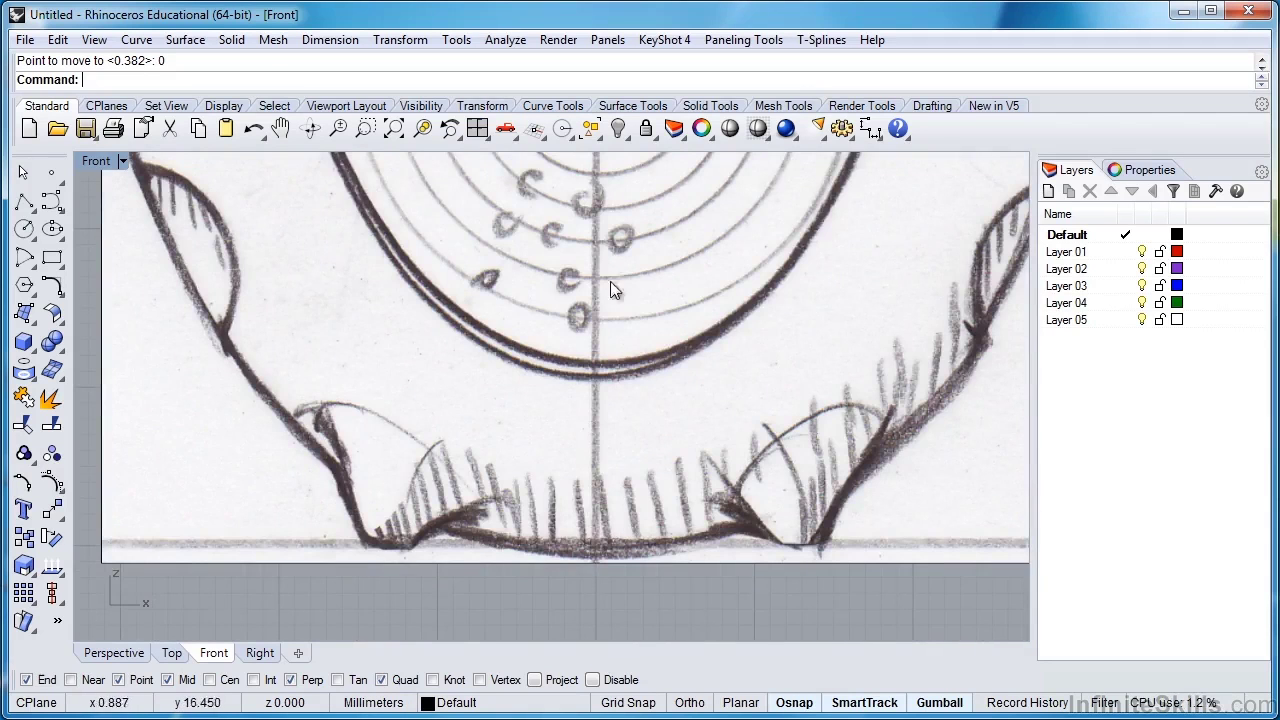
scroll(594, 541, "down", 3)
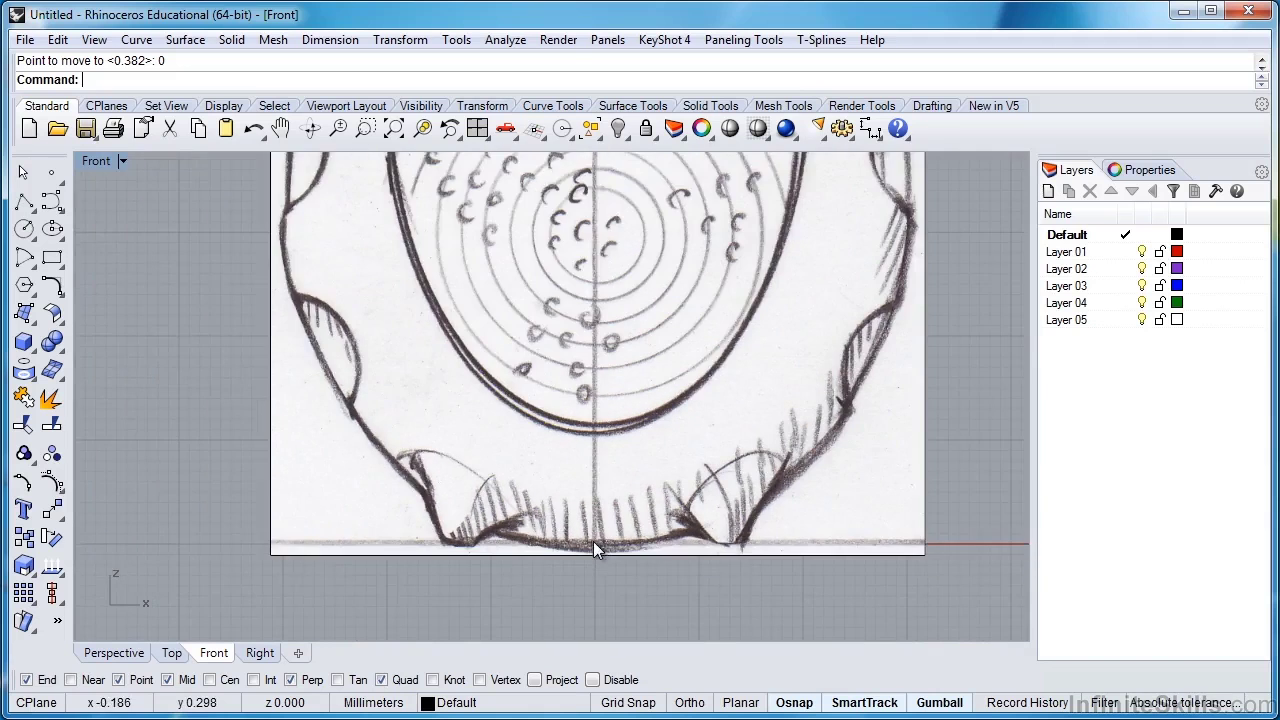
right_click_drag(852, 585, 641, 551)
scroll(645, 527, "up", 3)
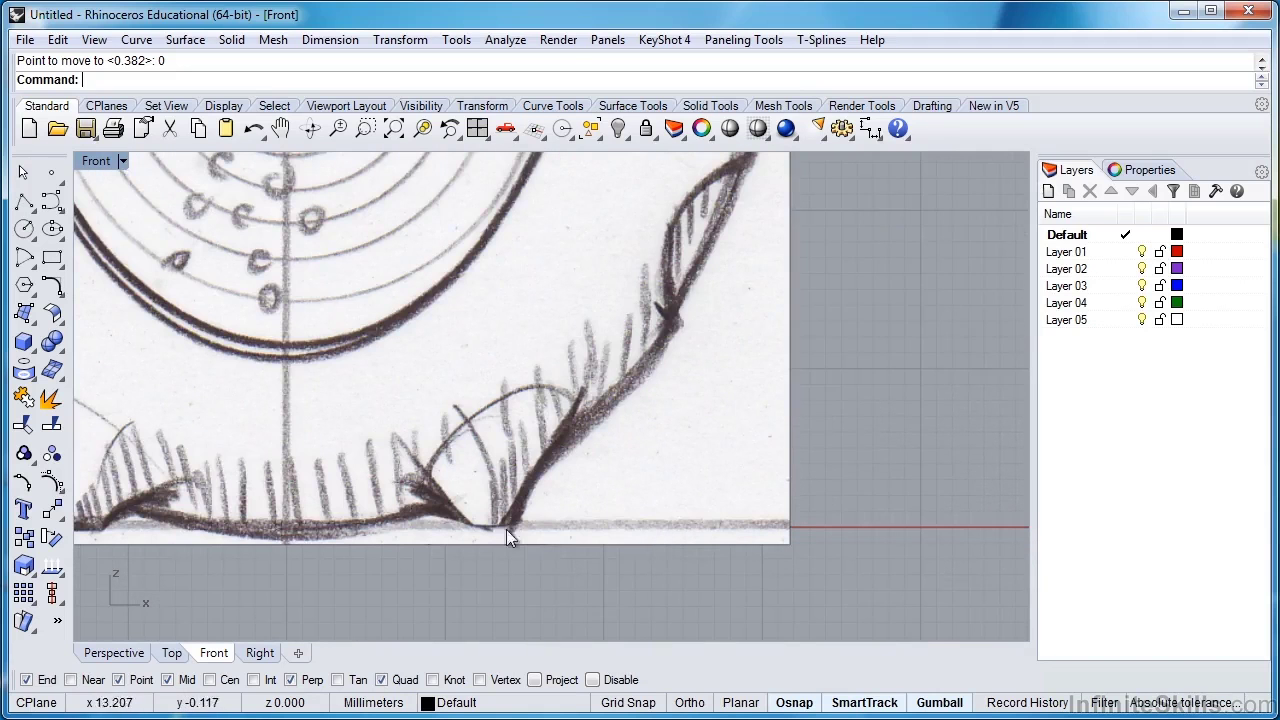
scroll(775, 567, "down", 5)
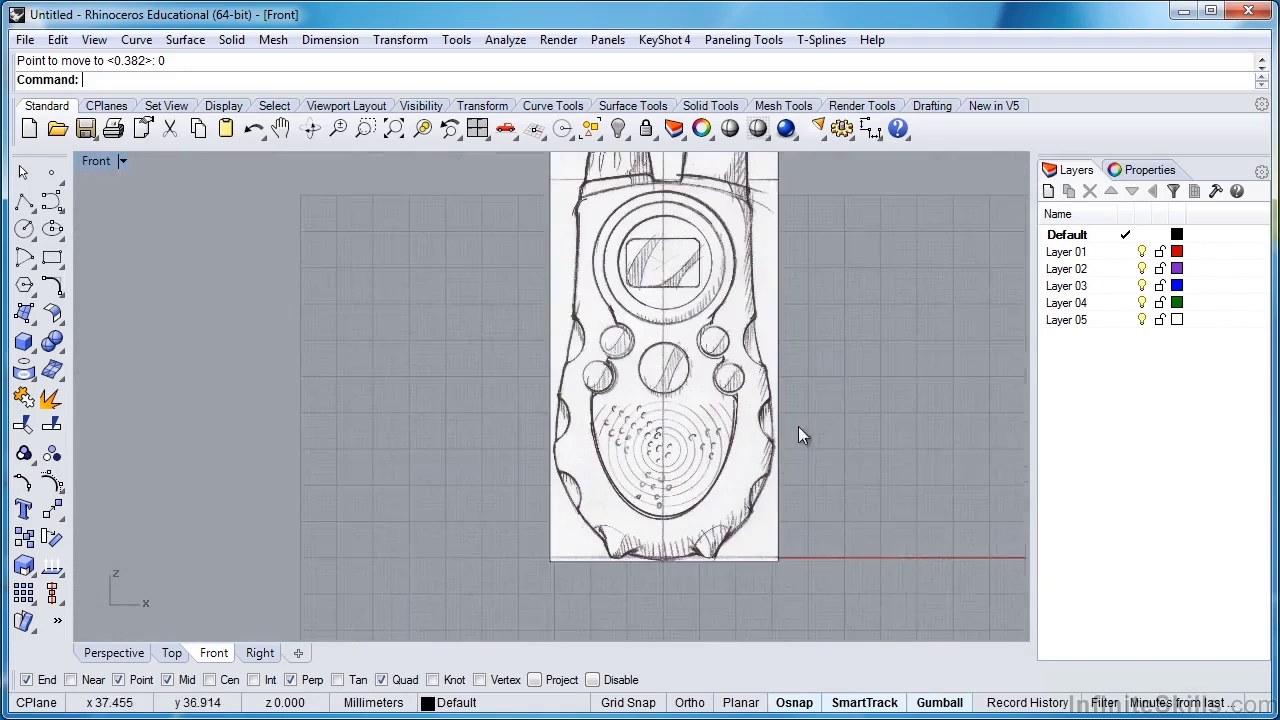
mouse_move(798, 430)
right_mouse_down()
mouse_move(713, 535)
mouse_move(616, 453)
right_mouse_up()
scroll(711, 532, "down", 2)
scroll(682, 507, "down", 1)
scroll(682, 507, "down", 1)
scroll(616, 453, "up", 1)
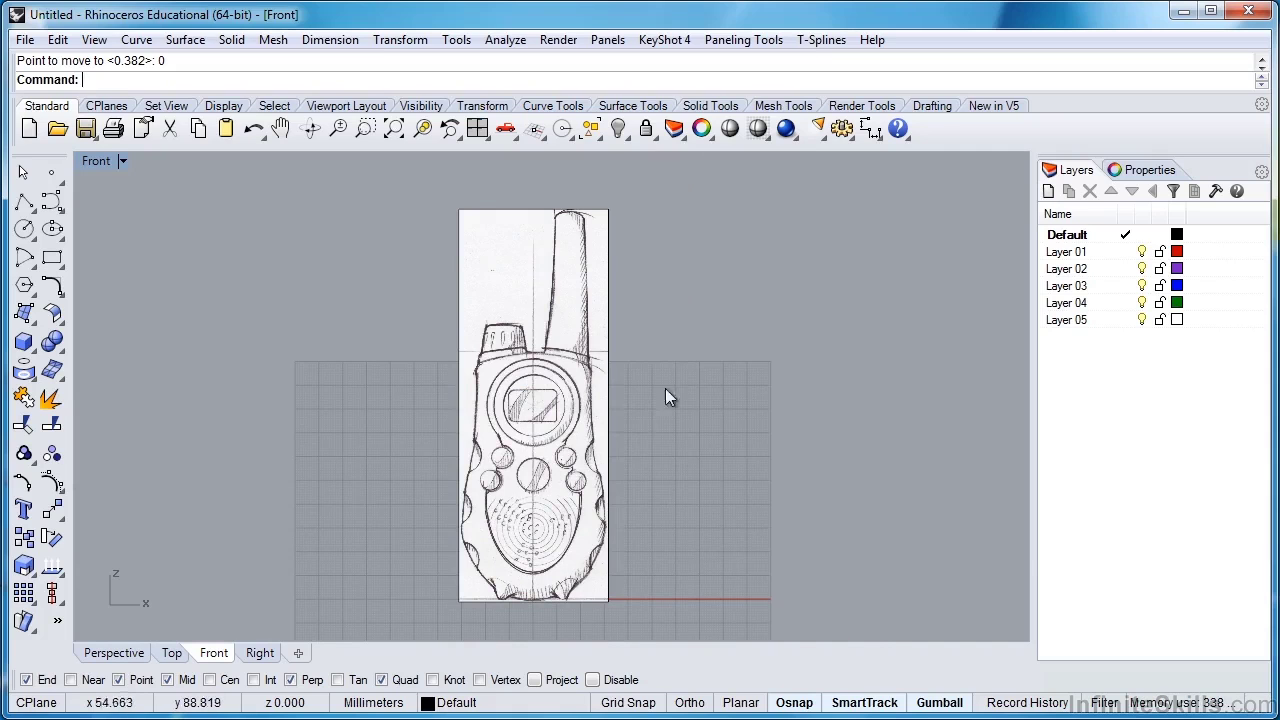
- Move the selected sketch picture onto Layer 01 with Change Object Layer
left_click(588, 422)
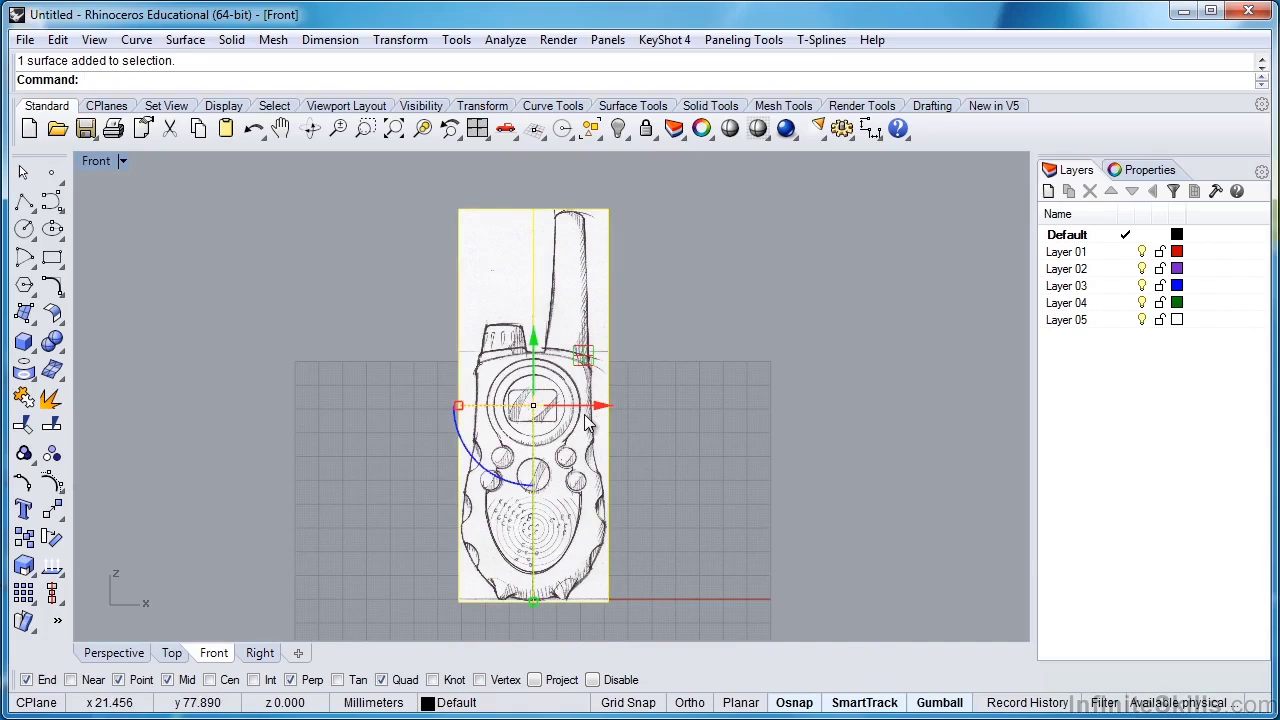
left_click(1163, 176)
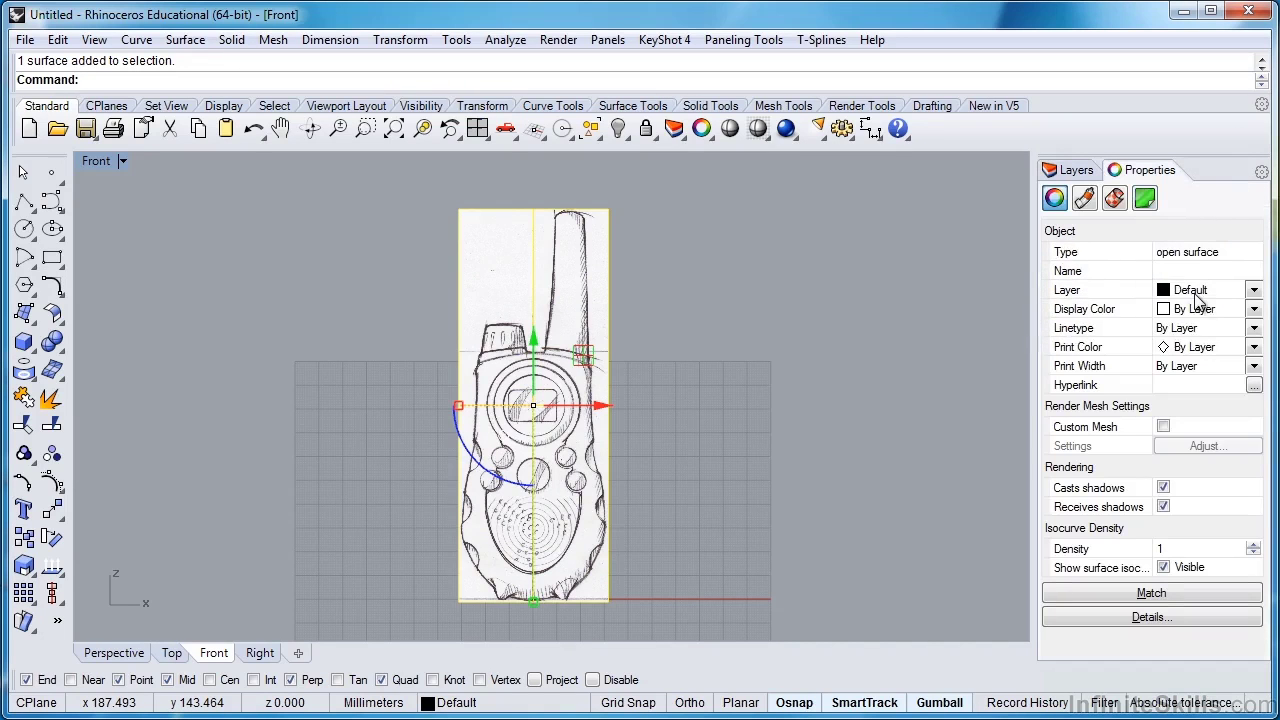
left_click(1077, 172)
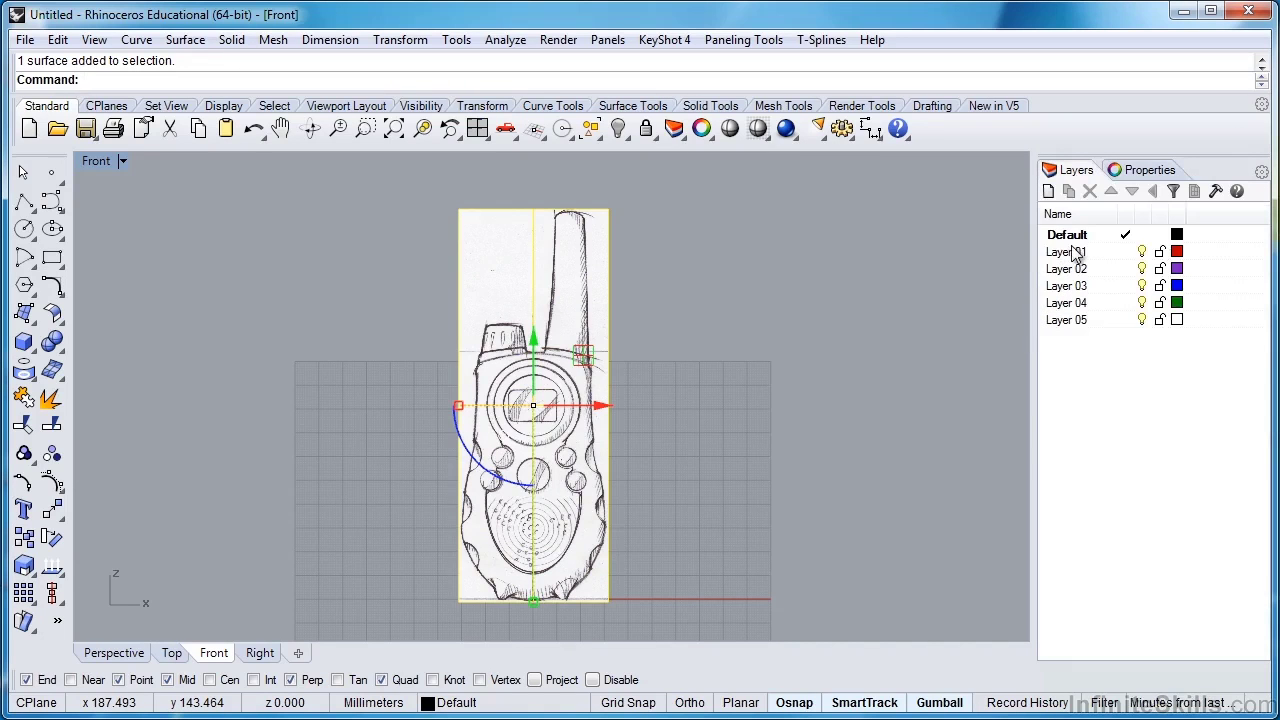
right_click(1075, 253)
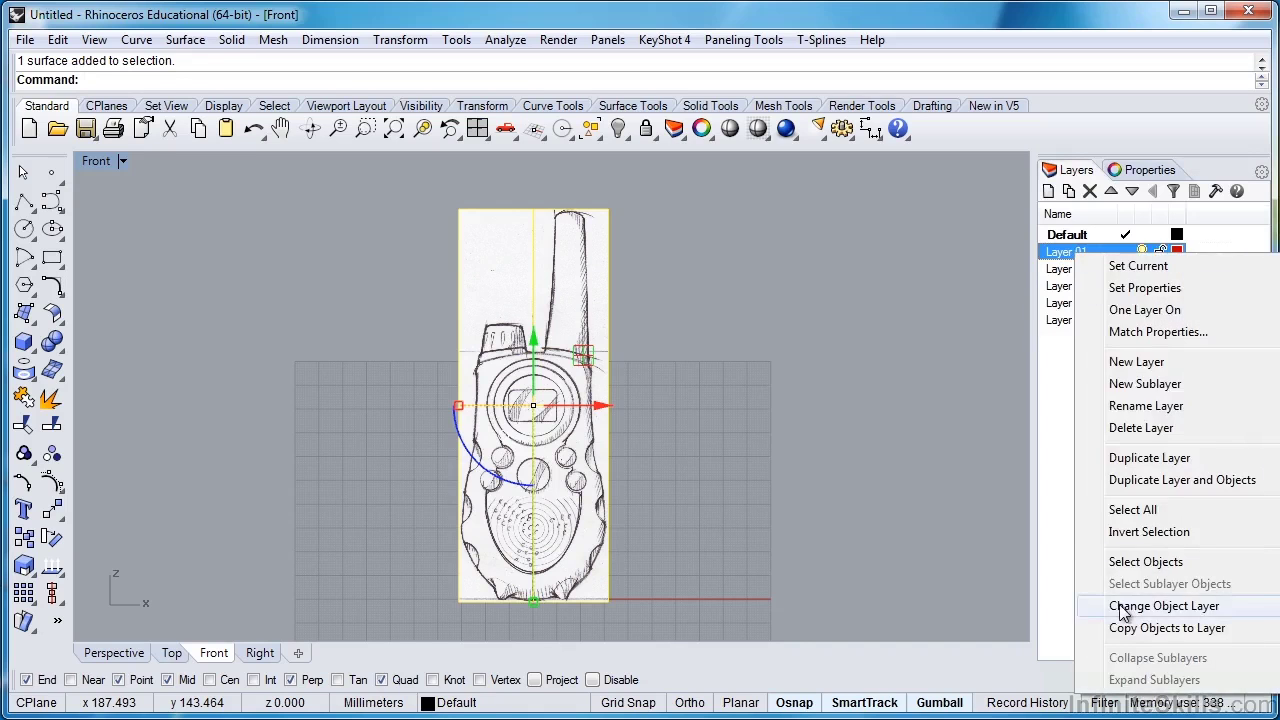
left_click(1122, 606)
- Rename Layer 01 to 'Underlay'
left_click(1079, 254)
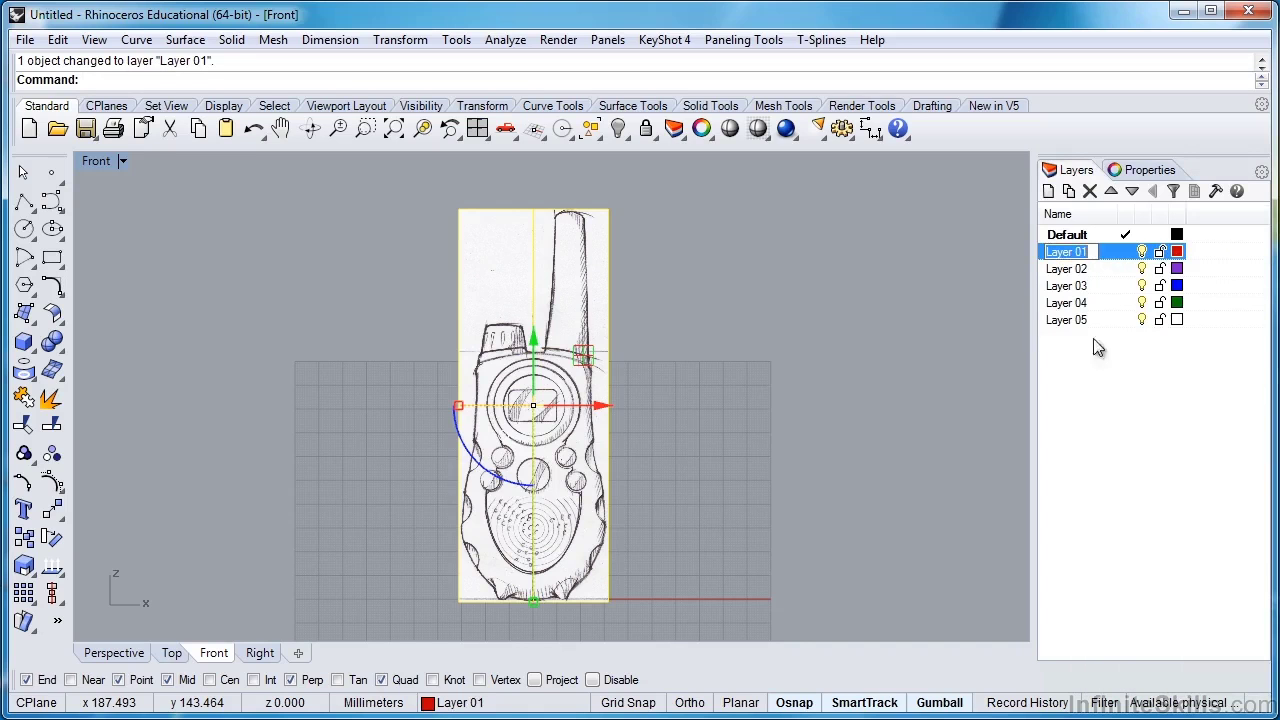
key("BackSpace")
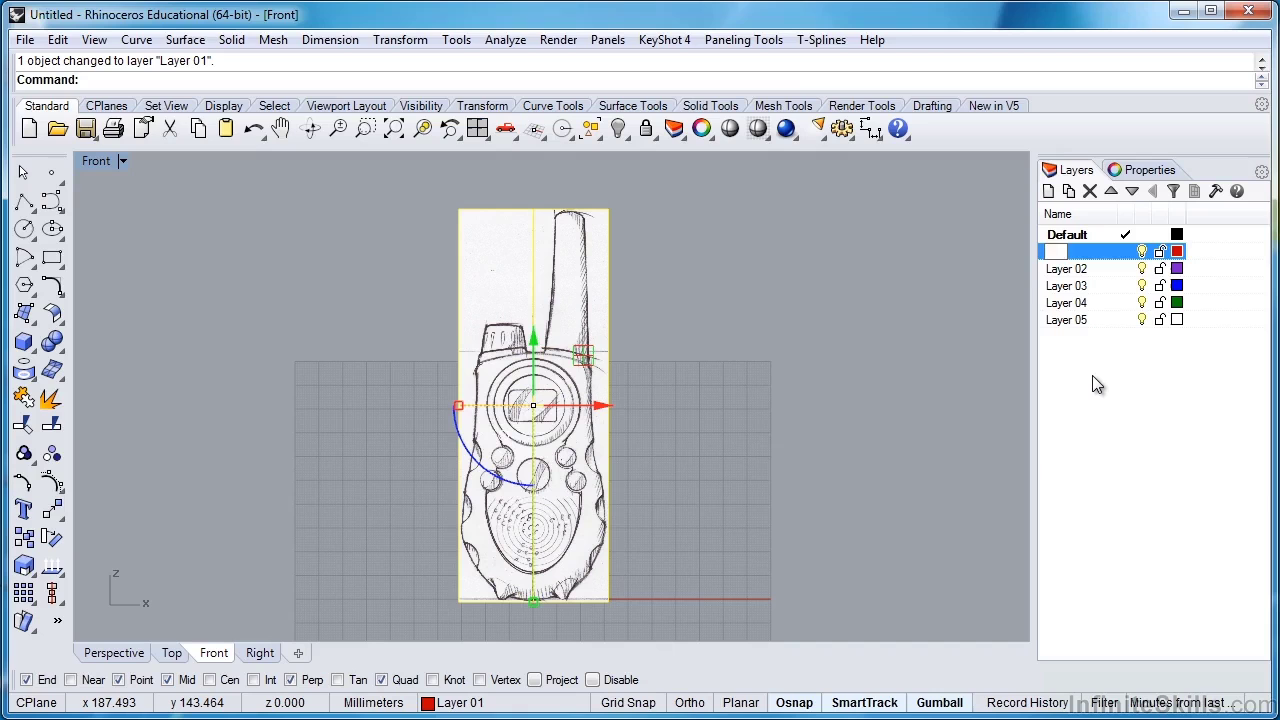
type("Underlay")
key("Return")
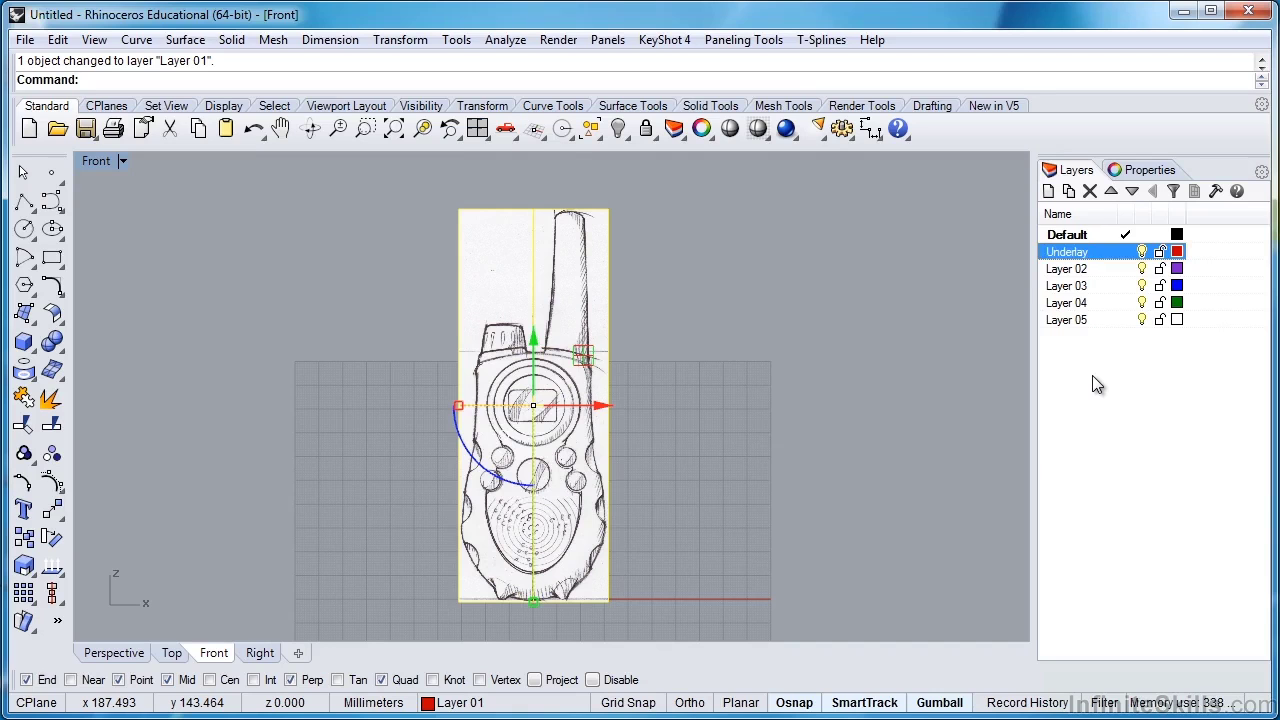
left_click(1140, 174)
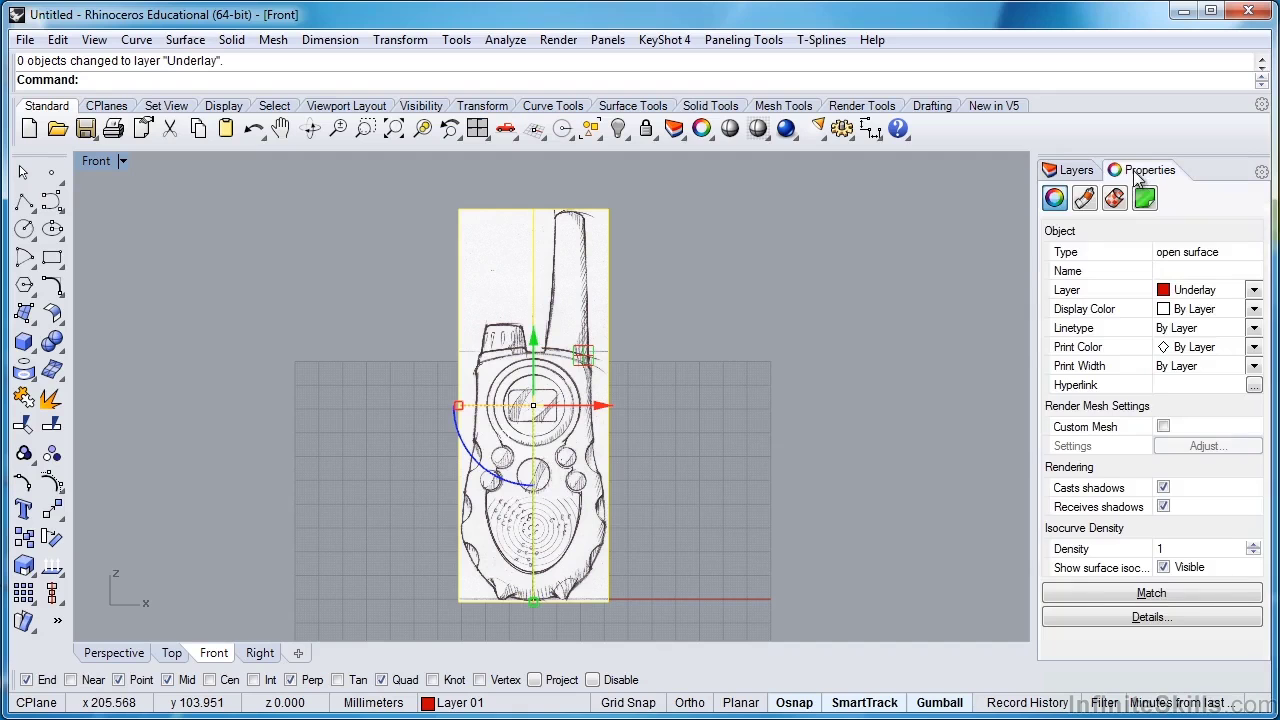
- Set the sketch picture's material transparency to 60, then deselect it to judge the fade
left_click(1085, 199)
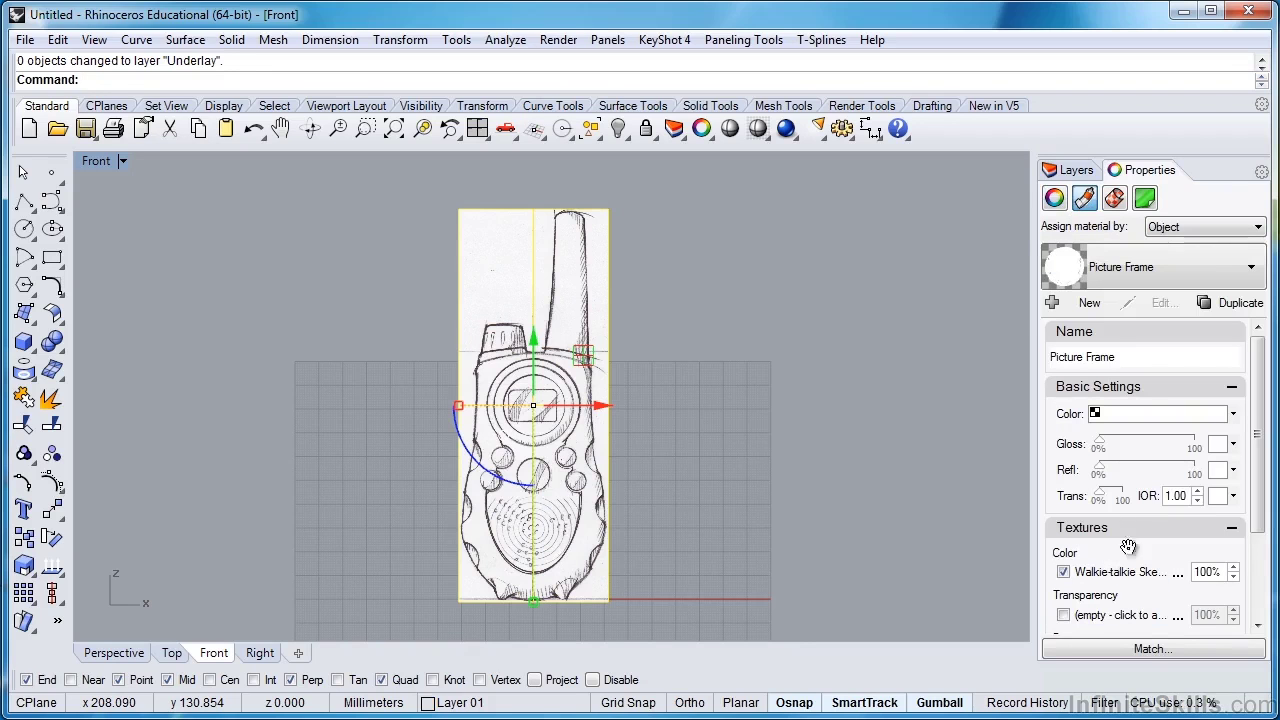
left_click_drag(1100, 500, 1116, 503)
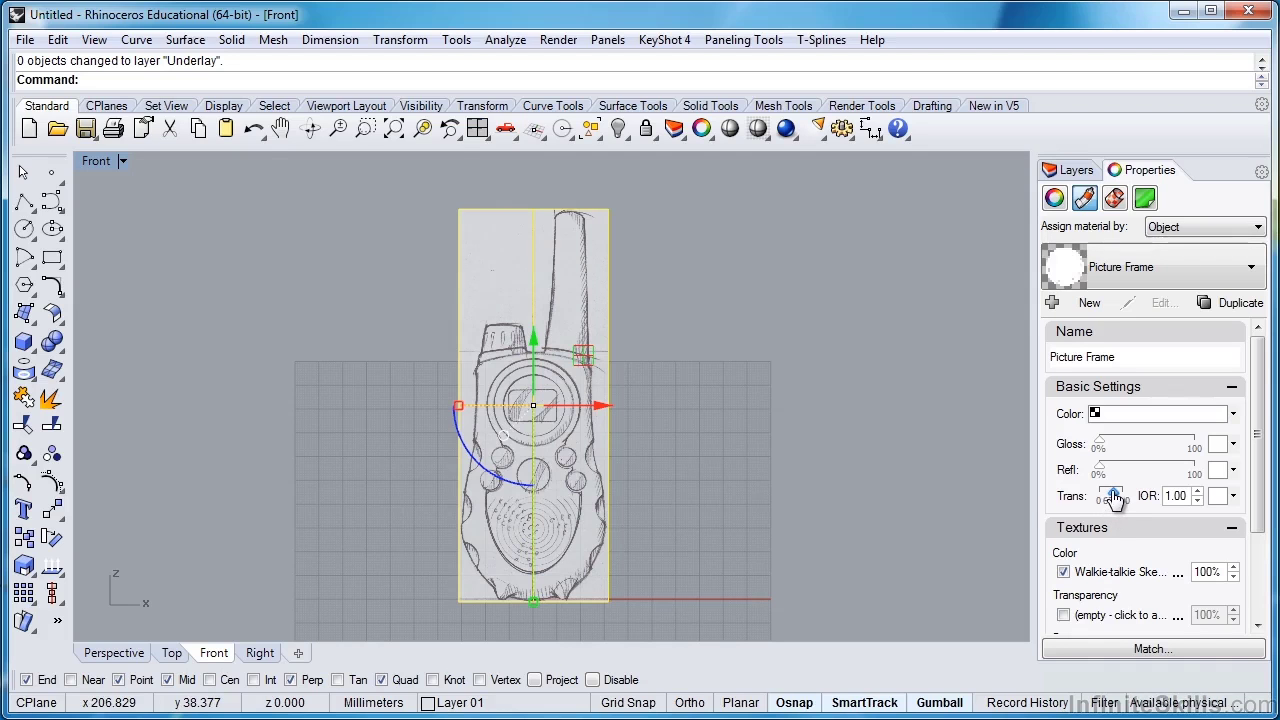
double_click(1114, 500)
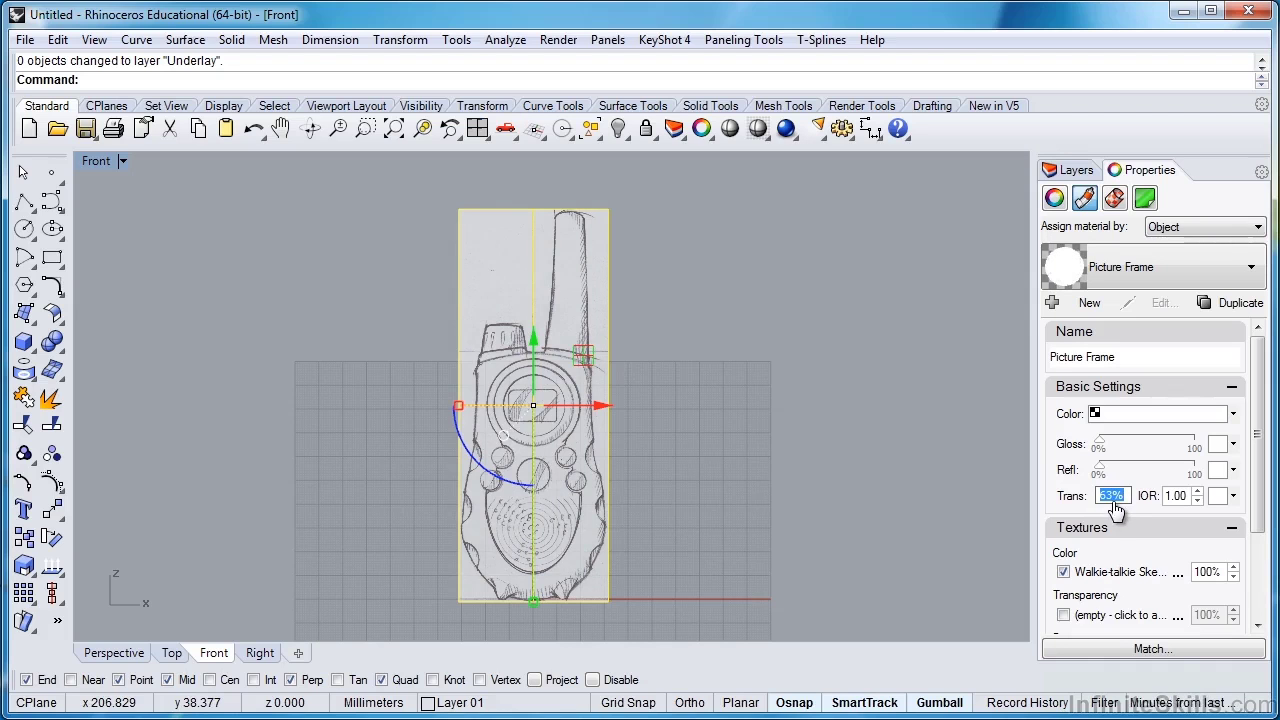
type("60")
key("Return")
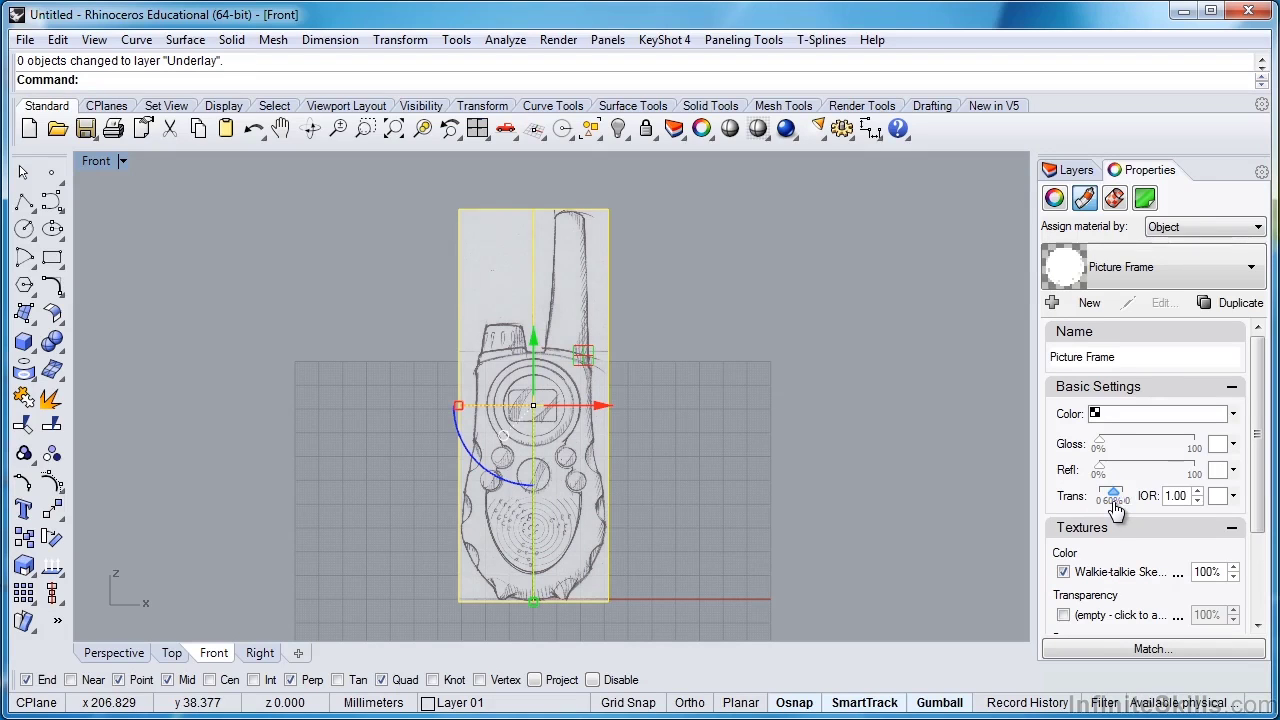
left_click(728, 372)
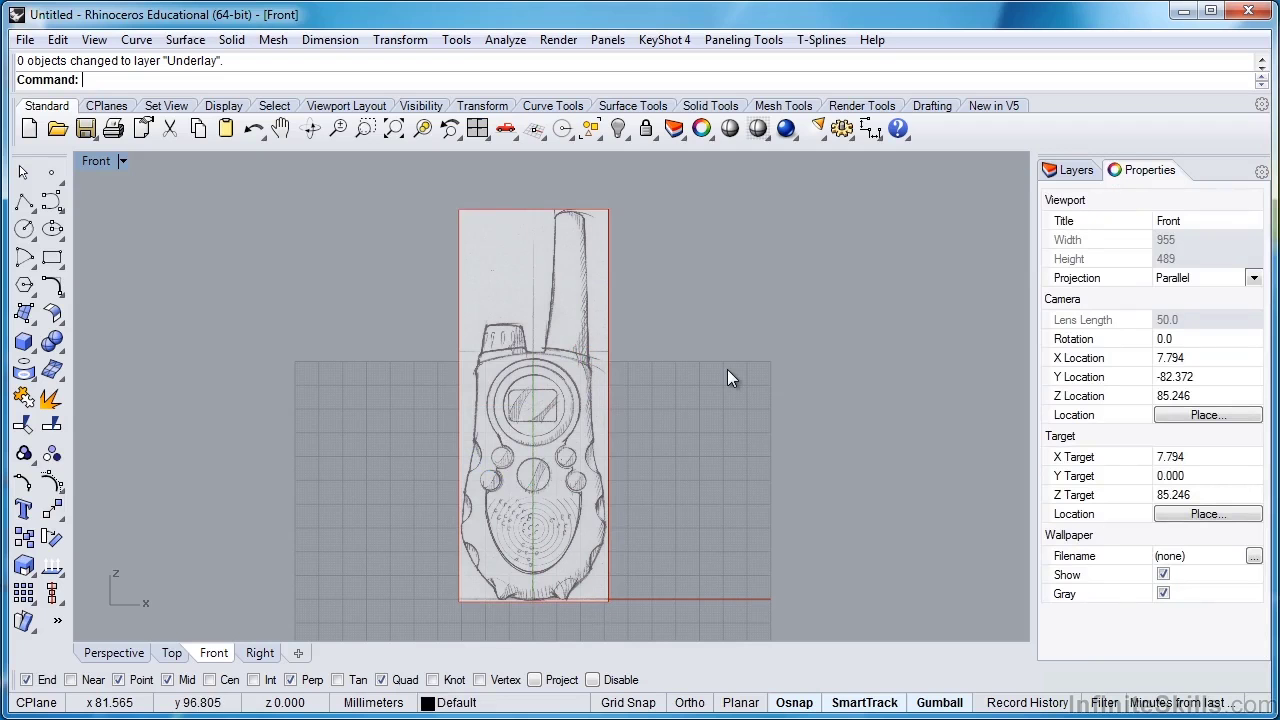
- In the Perspective view showing the whole sketch sheet, lock the Underlay layer
left_click(100, 653)
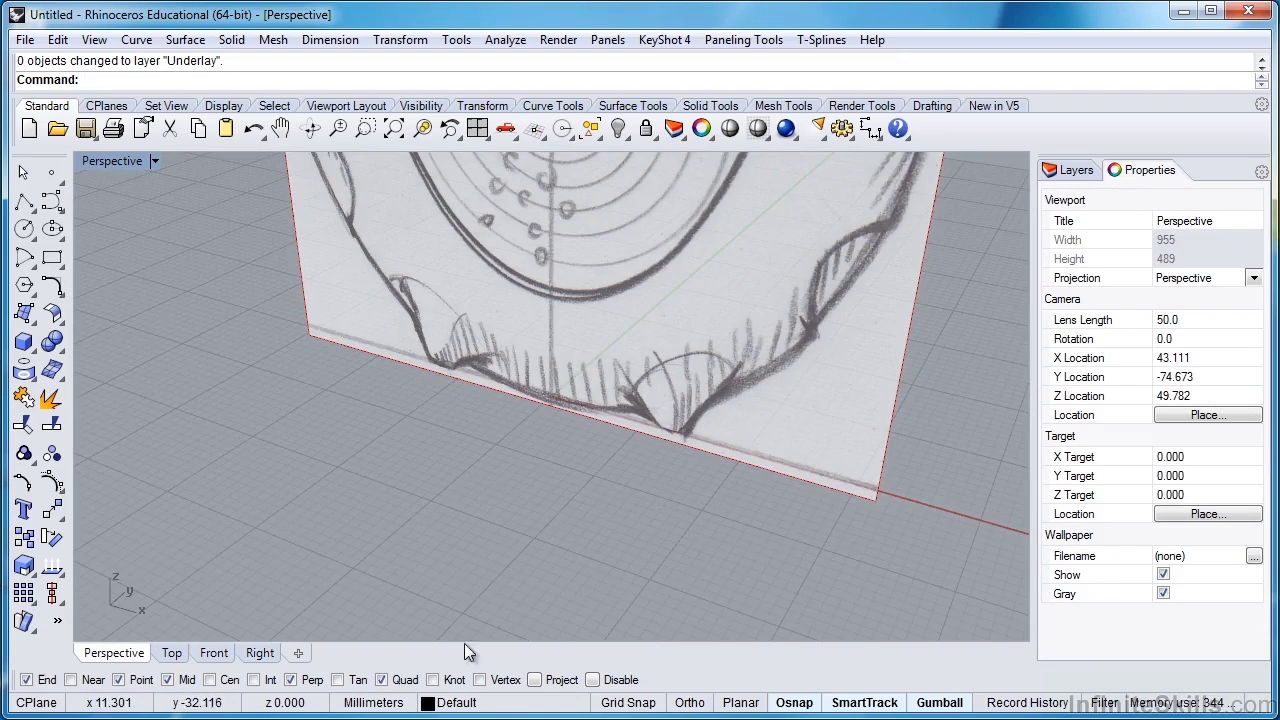
scroll(601, 495, "down", 5)
mouse_move(627, 425)
right_mouse_down()
mouse_move(663, 534)
mouse_move(858, 495)
mouse_move(817, 486)
mouse_move(634, 520)
mouse_move(820, 509)
mouse_move(672, 522)
right_mouse_up()
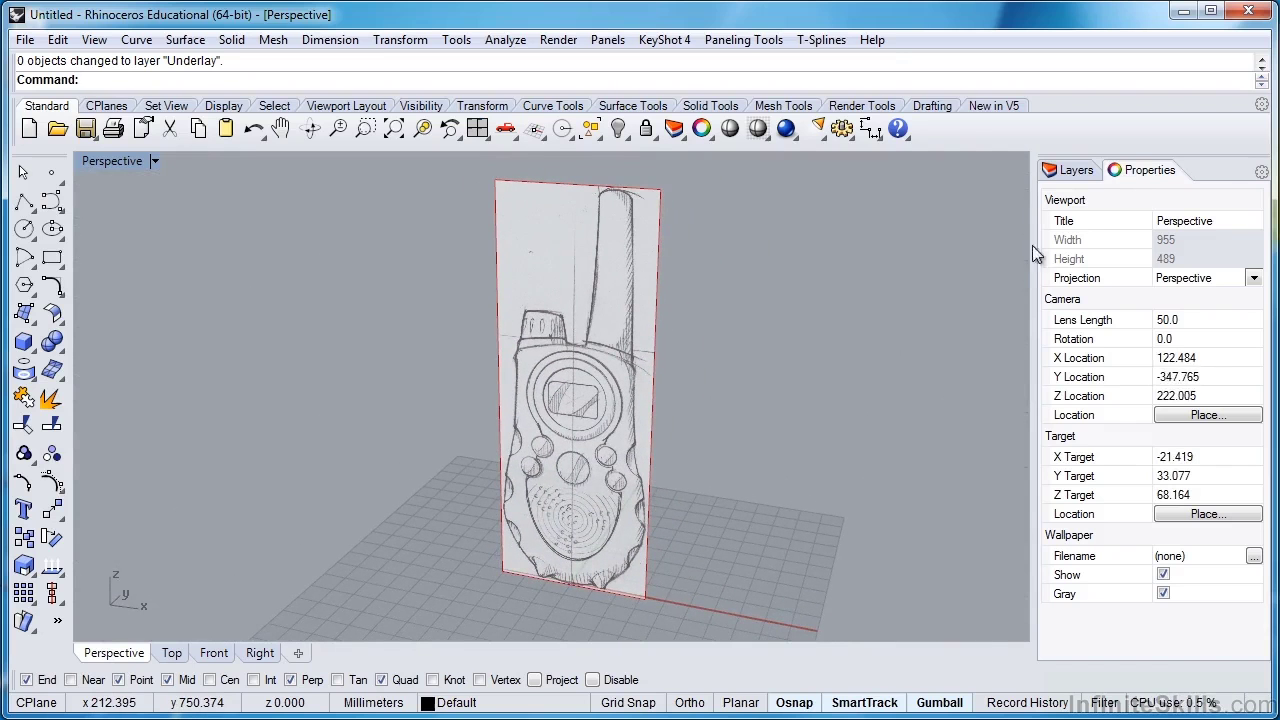
left_click(1071, 170)
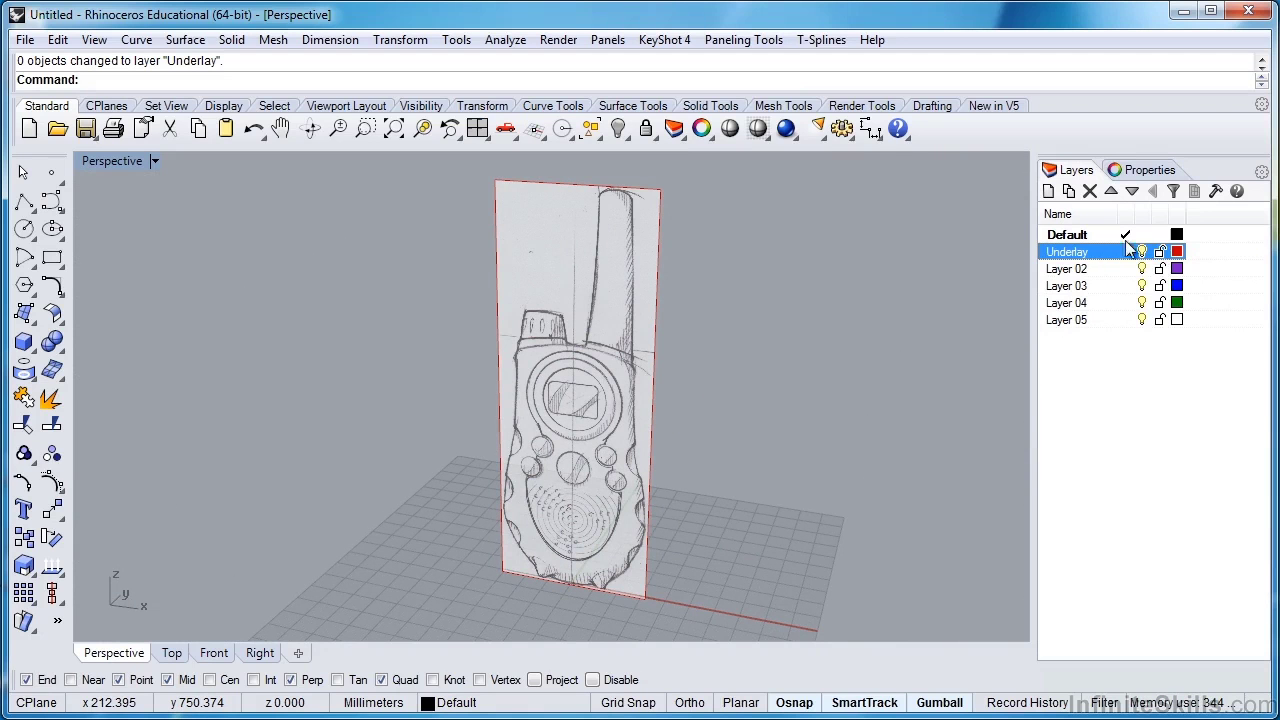
left_click(1159, 251)
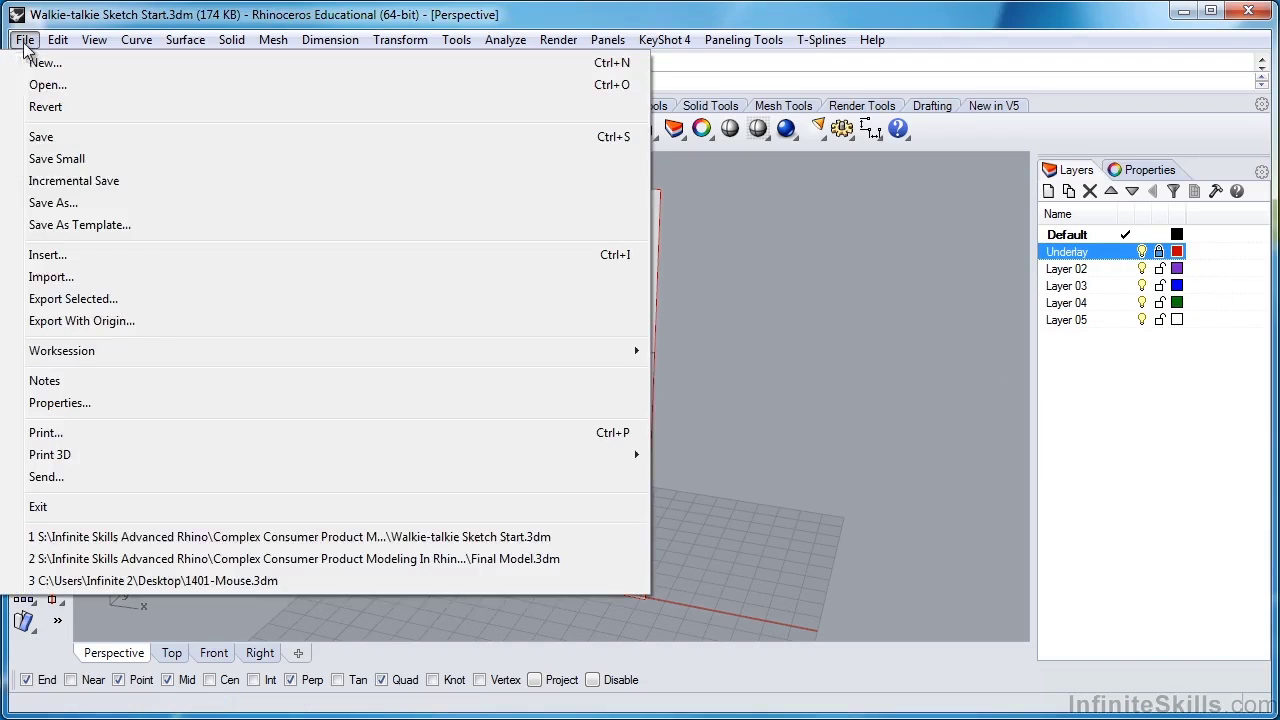
- Save As 'Walkie-talkie Sketch Start.3dm' in Chapter 02, overwriting the existing file
left_click(24, 40)
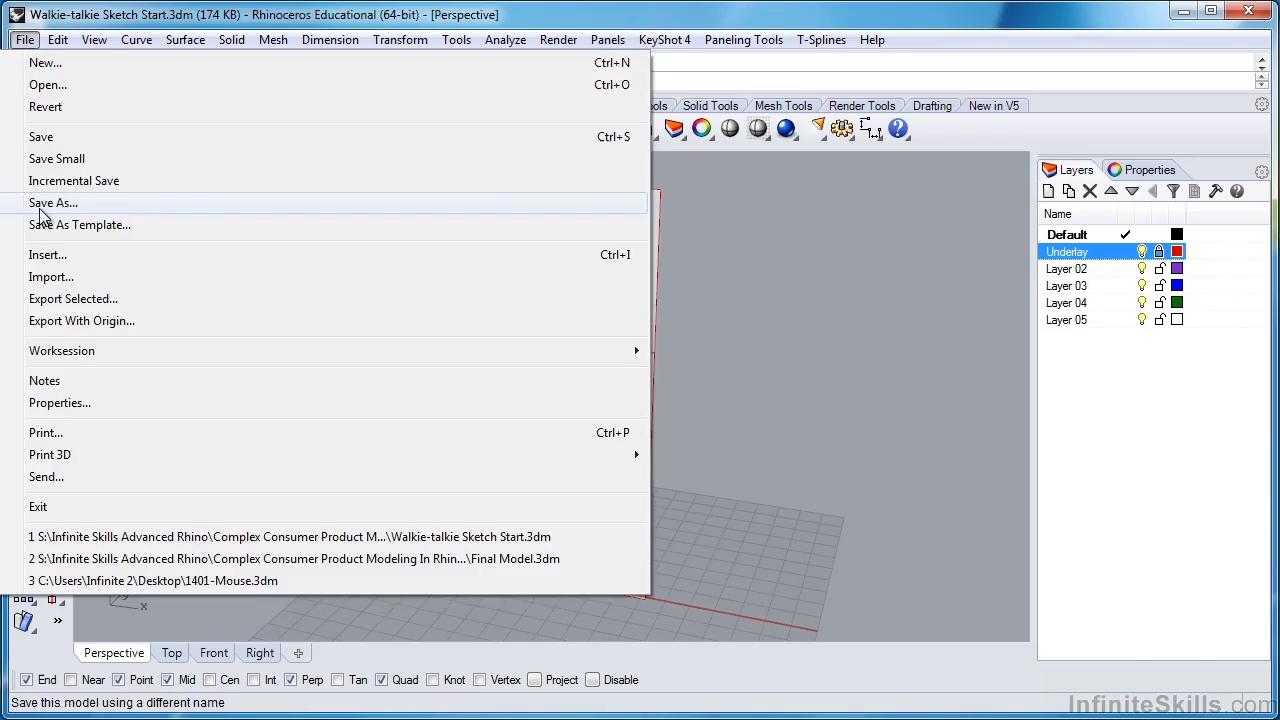
left_click(40, 210)
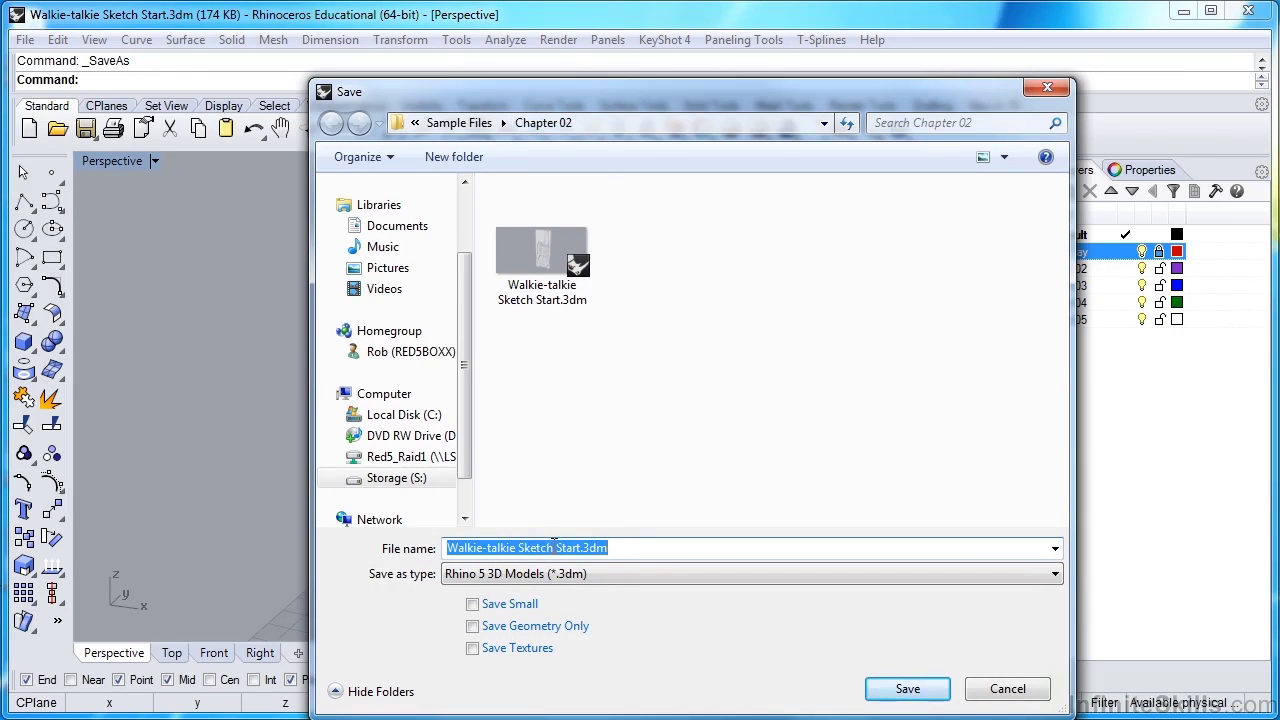
left_click(905, 687)
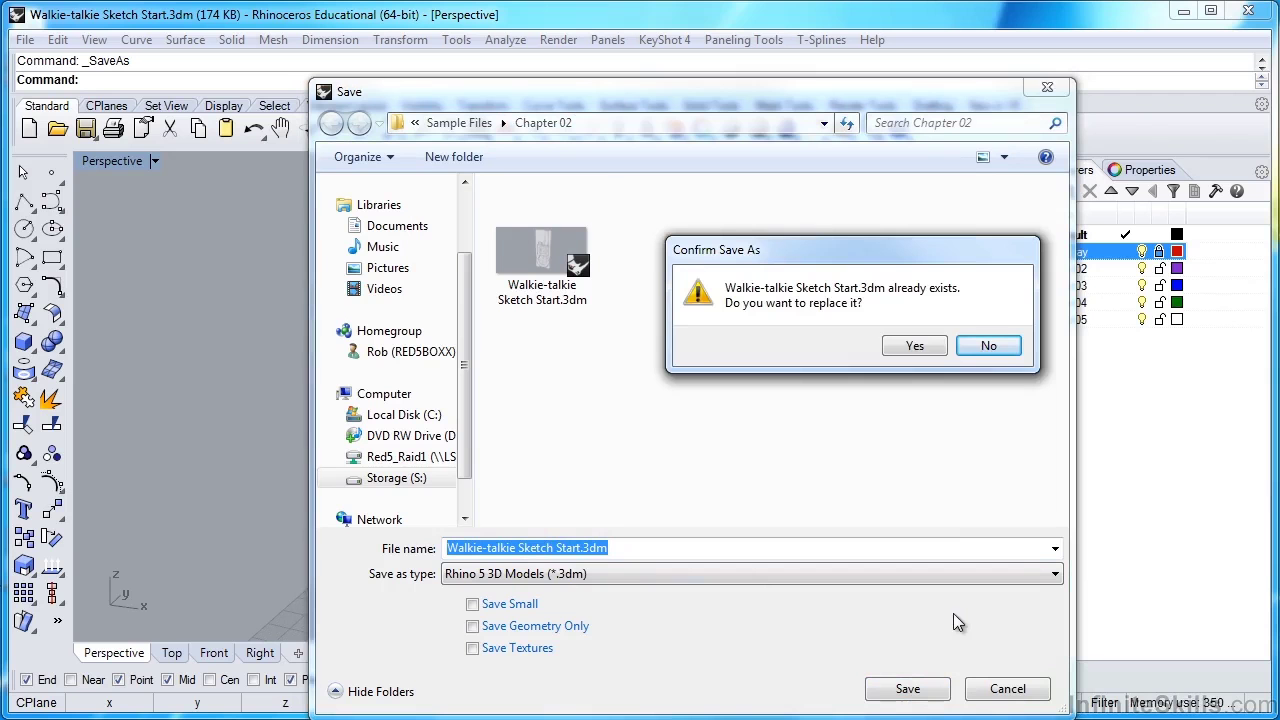
left_click(911, 350)
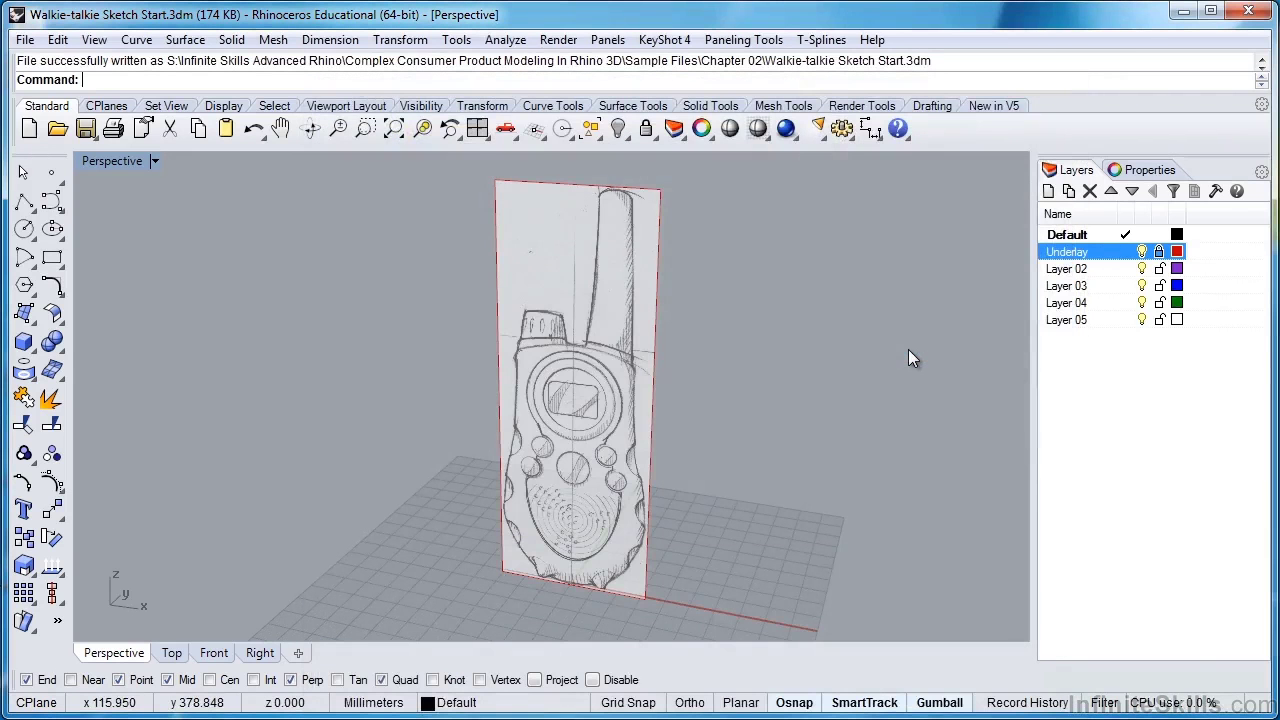